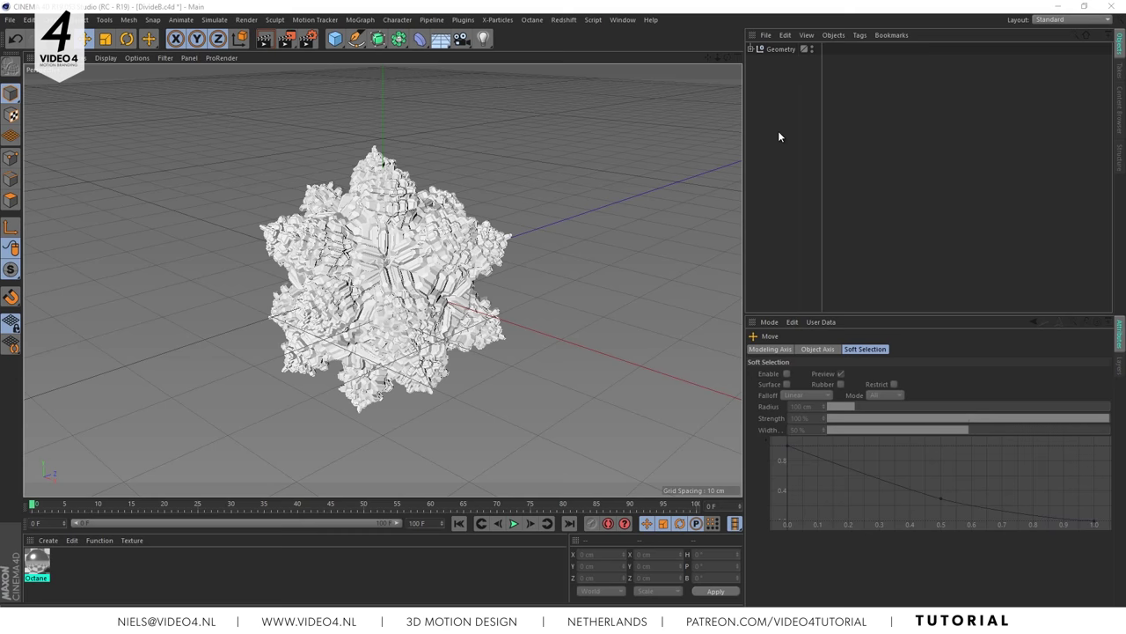
Step: Expand the Geometry hierarchy and disable both Bevel deformers in it
{"action": "left_click", "coordinate": [750, 50]}
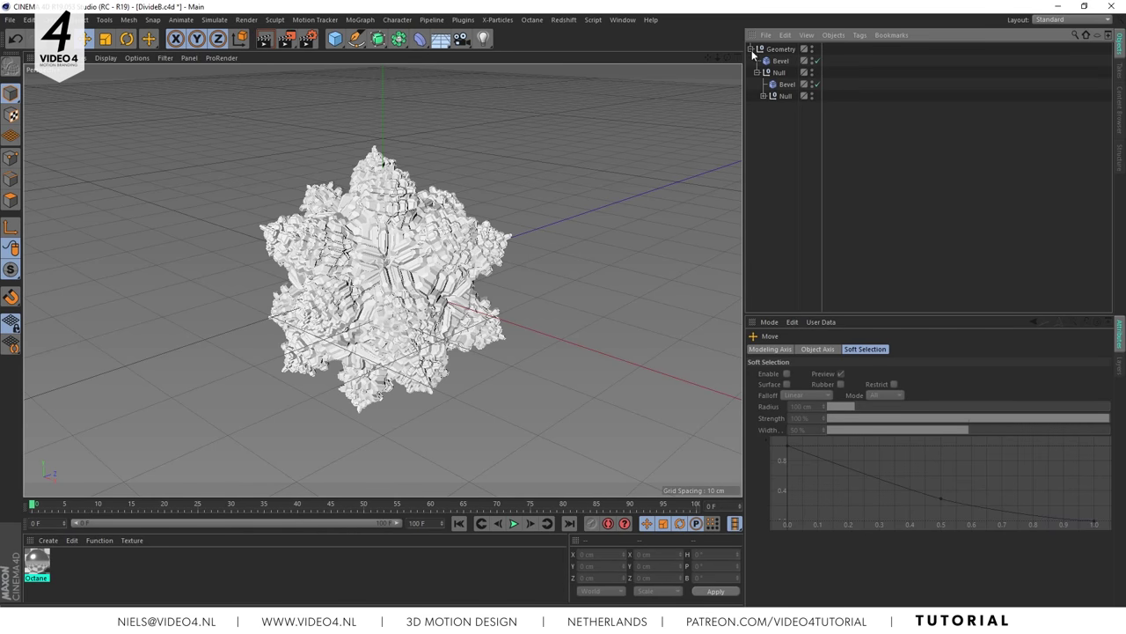
{"action": "left_click", "coordinate": [818, 84]}
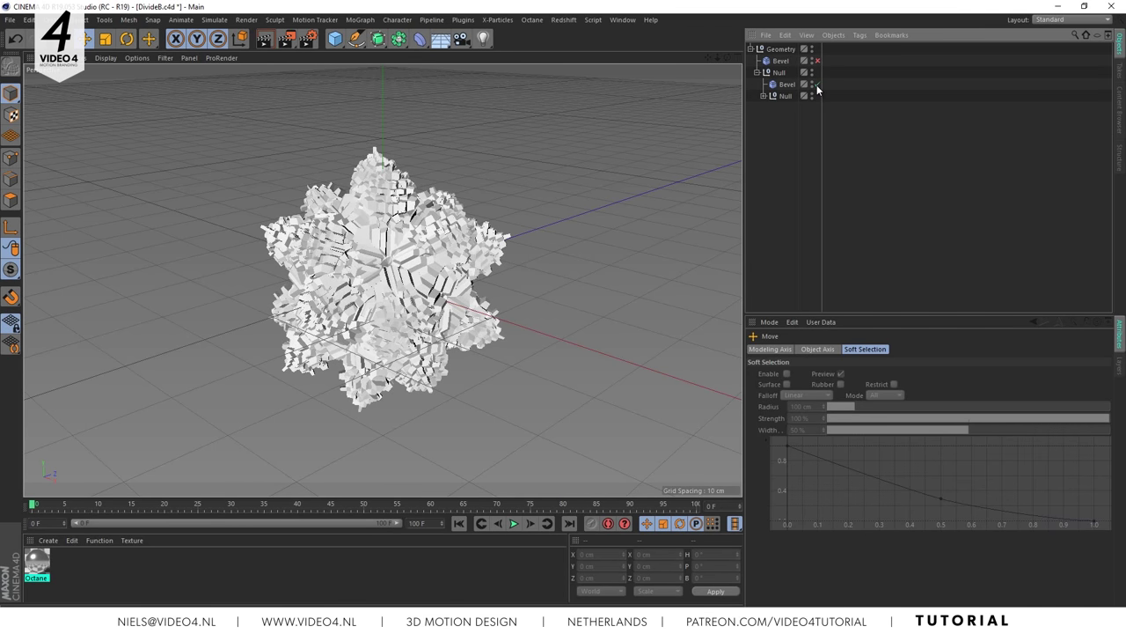
{"action": "left_click", "coordinate": [818, 84]}
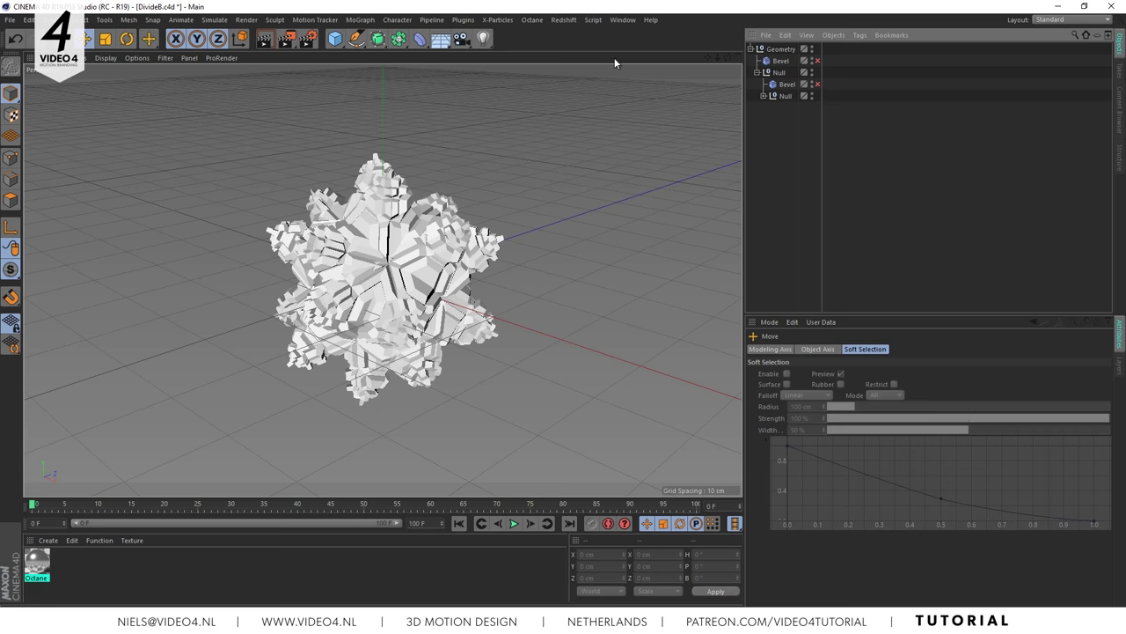
Step: Add a circle spline with a 50 cm radius, oriented flat on the ground plane around the geometry
{"action": "left_click", "coordinate": [363, 43]}
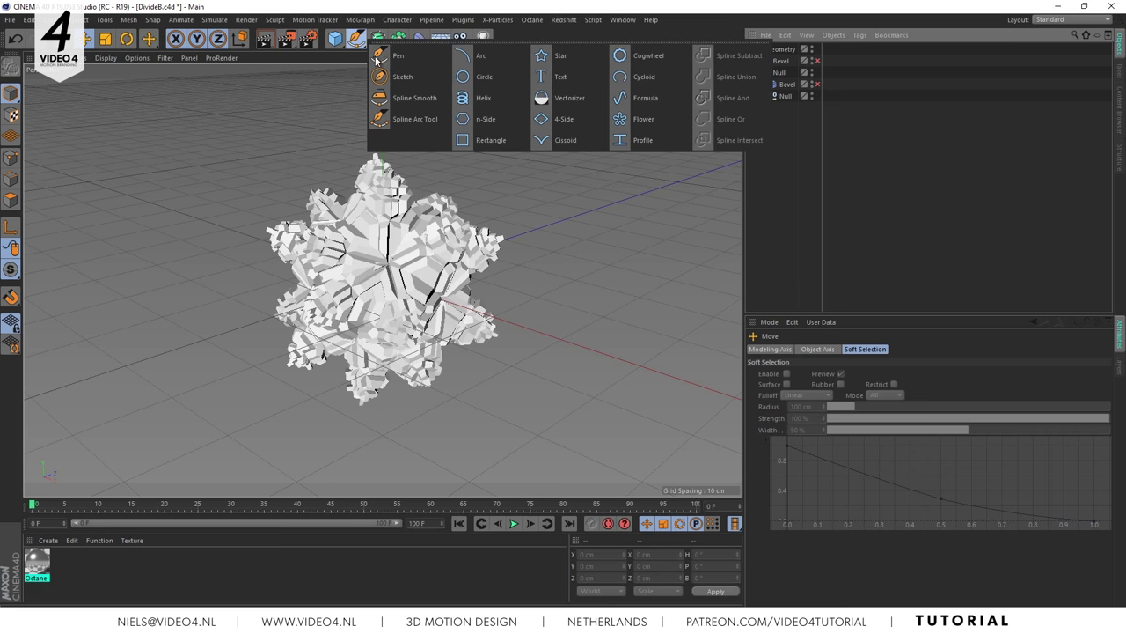
{"action": "left_click", "coordinate": [484, 77]}
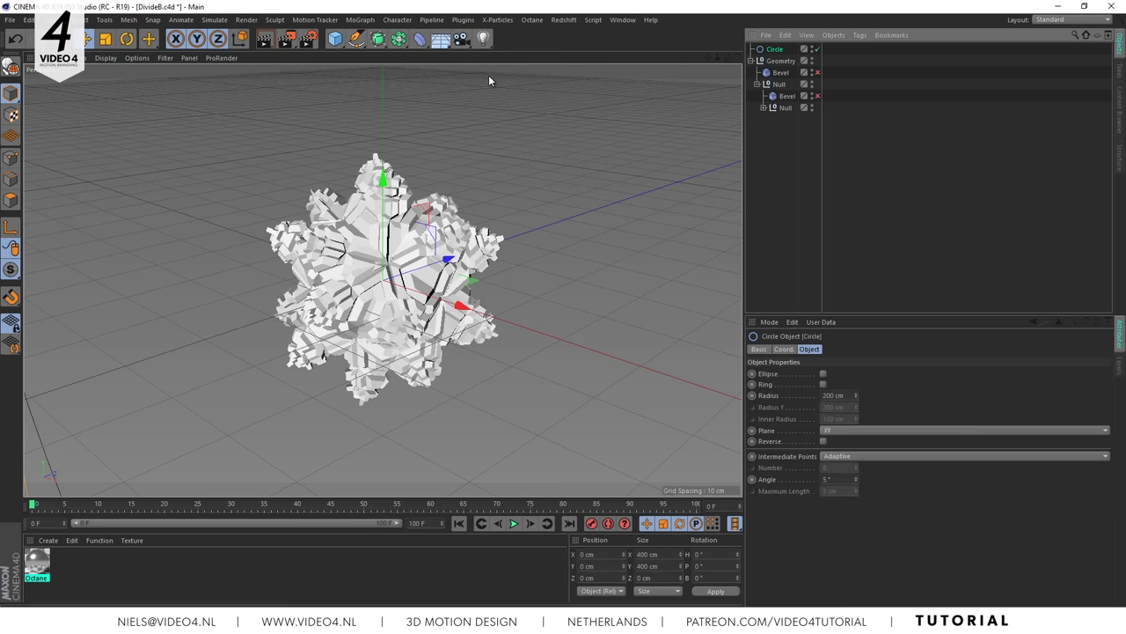
{"action": "left_click", "coordinate": [827, 395]}
{"action": "type", "text": "4"}
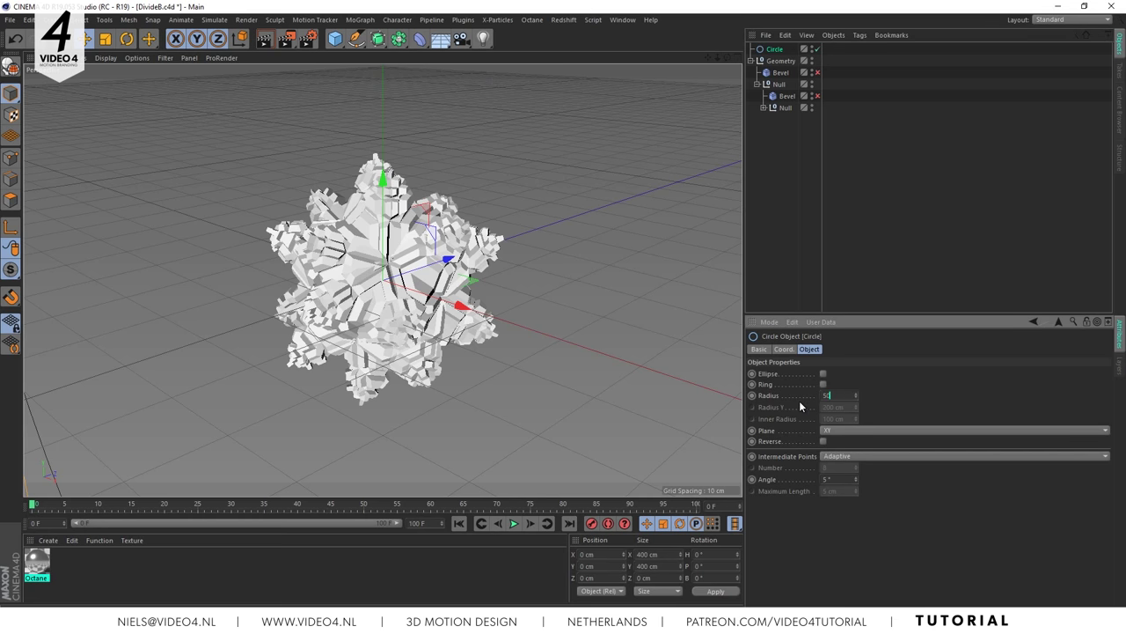
{"action": "type", "text": "0"}
{"action": "key", "text": "Return"}
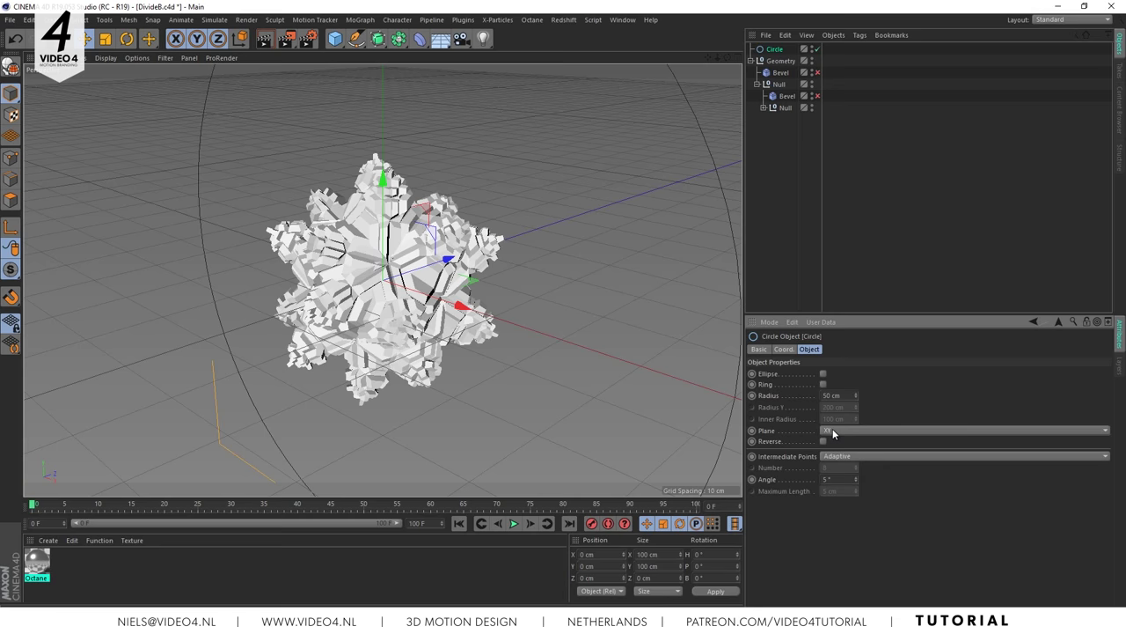
{"action": "left_click", "coordinate": [833, 428]}
{"action": "left_click", "coordinate": [834, 463]}
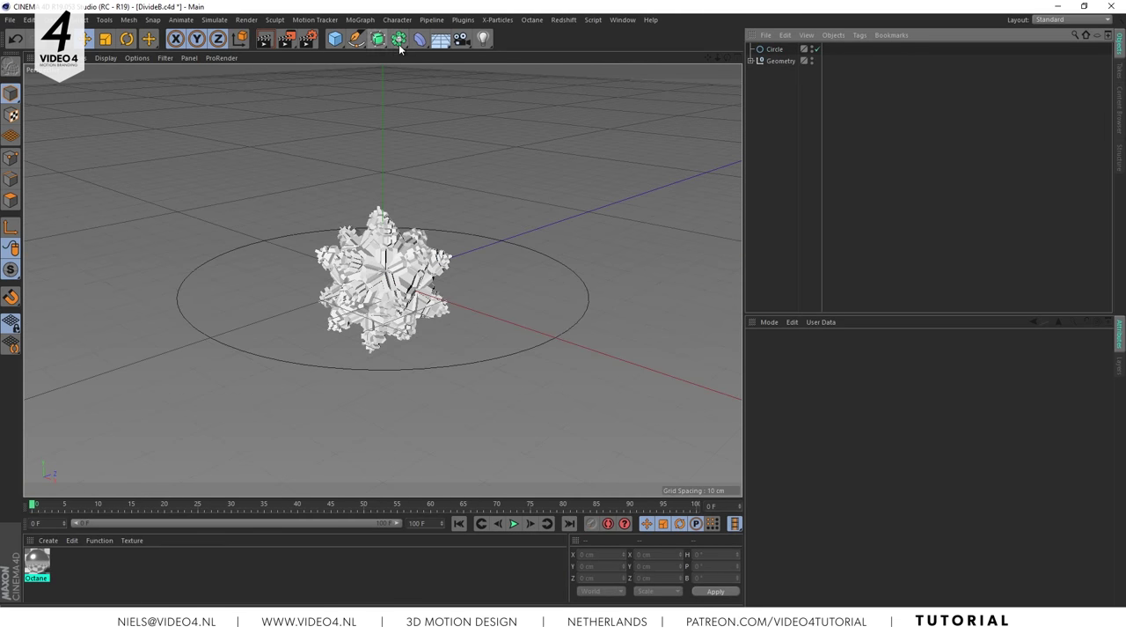
Step: Add an area light and set its Size X and Size Y to 25 cm
{"action": "left_click", "coordinate": [487, 42]}
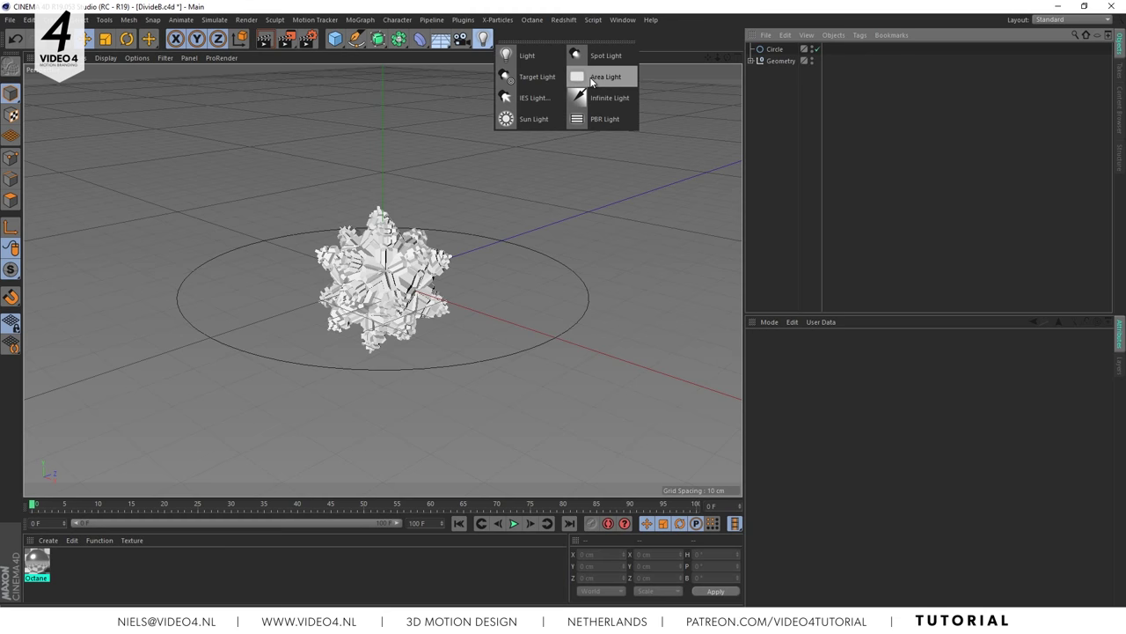
{"action": "left_click", "coordinate": [595, 77]}
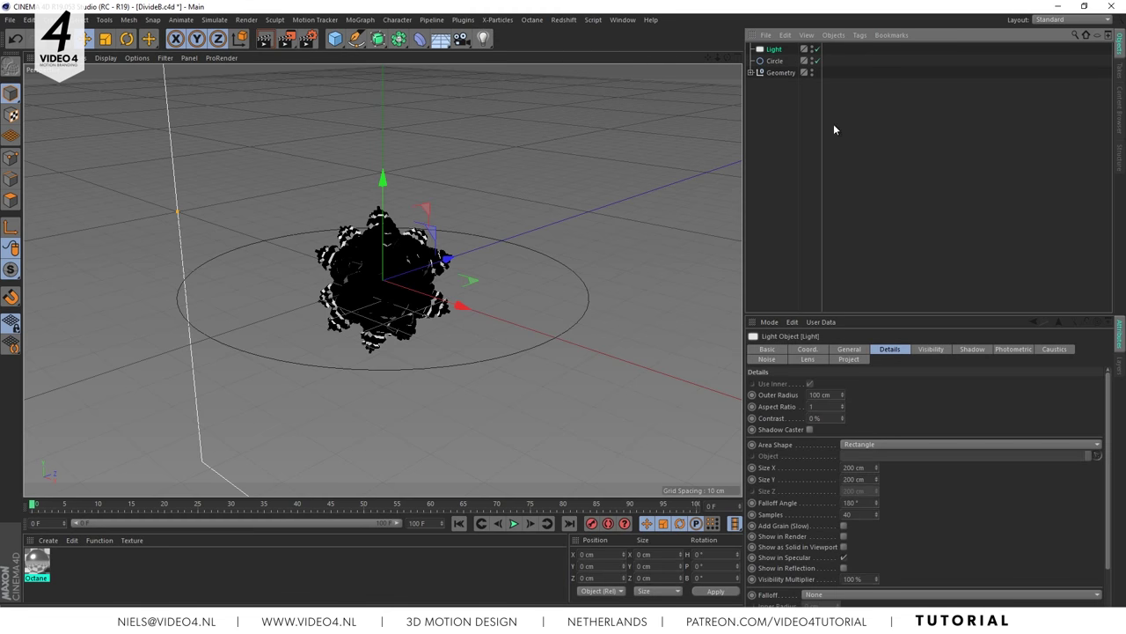
{"action": "left_click", "coordinate": [855, 469]}
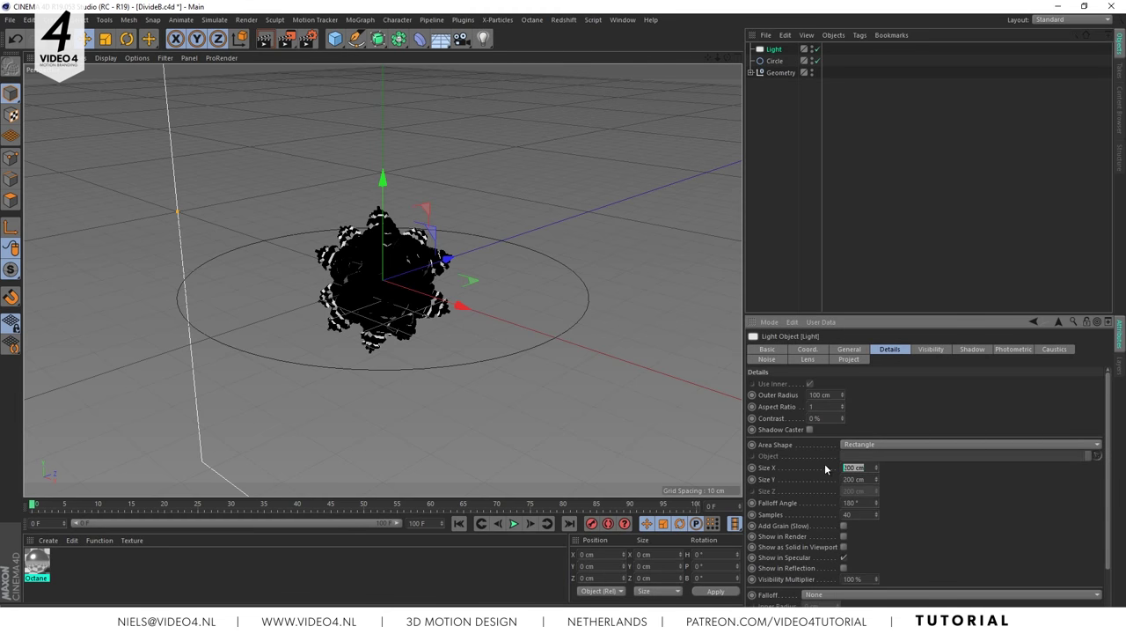
{"action": "type", "text": "25"}
{"action": "key", "text": "Return"}
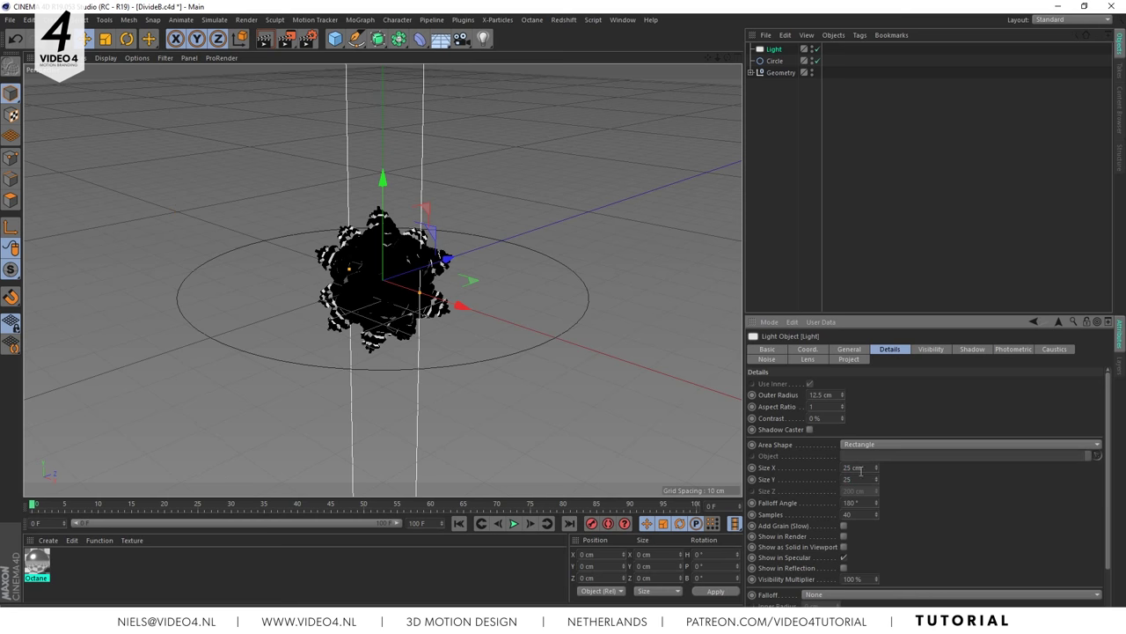
Step: Give the light an Align to Spline tag with the Circle as its spline path
{"action": "right_click", "coordinate": [768, 53]}
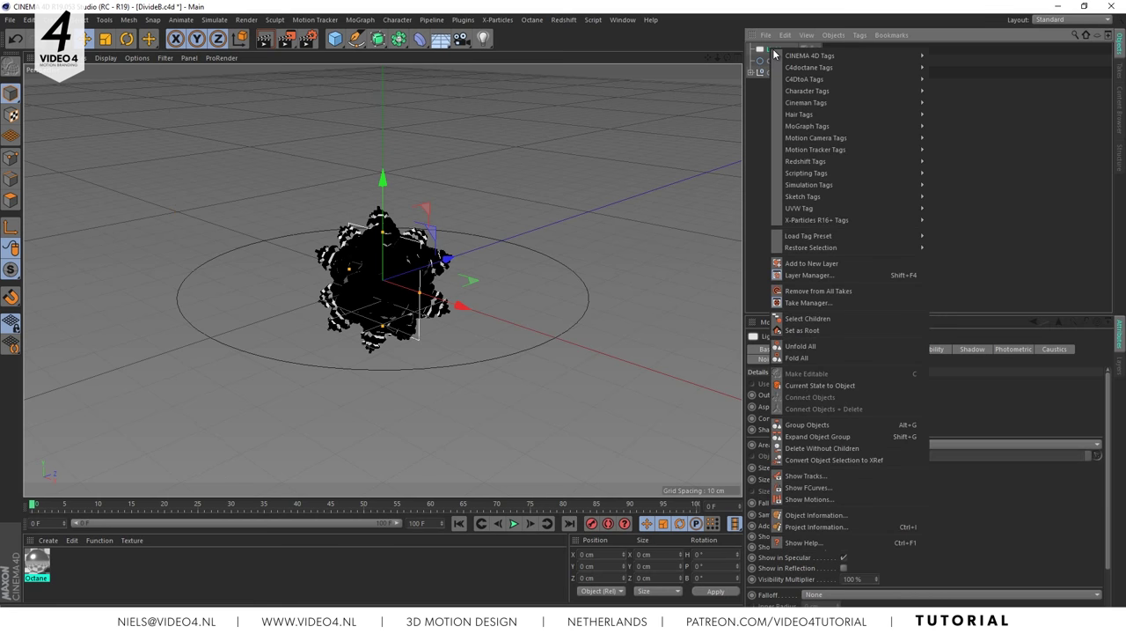
{"action": "mouse_move", "coordinate": [806, 56]}
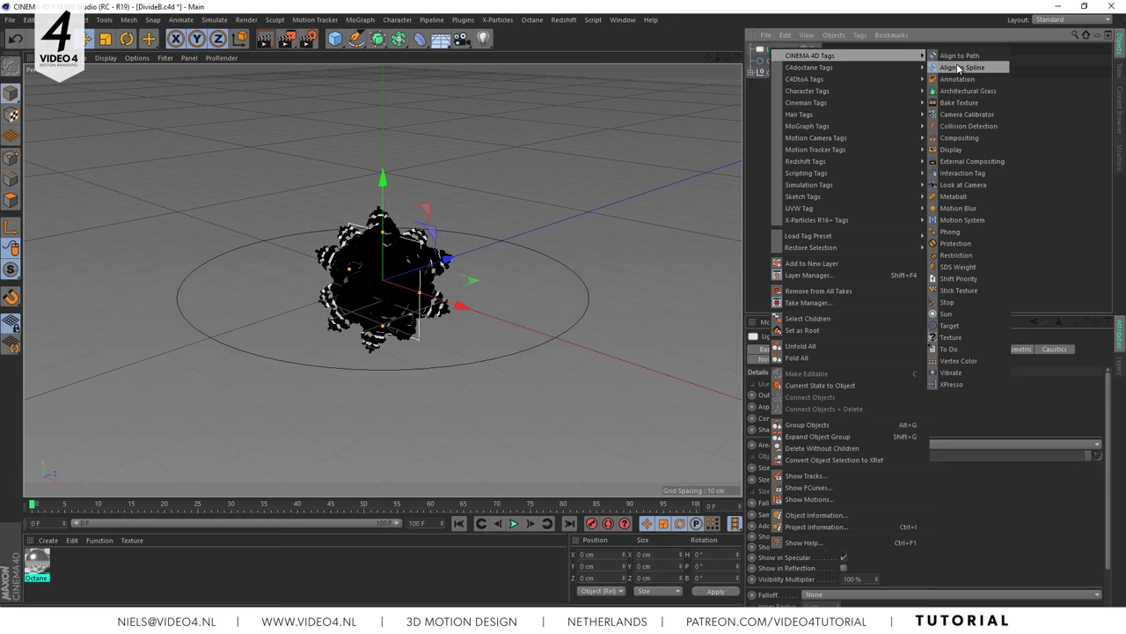
{"action": "left_click", "coordinate": [958, 67]}
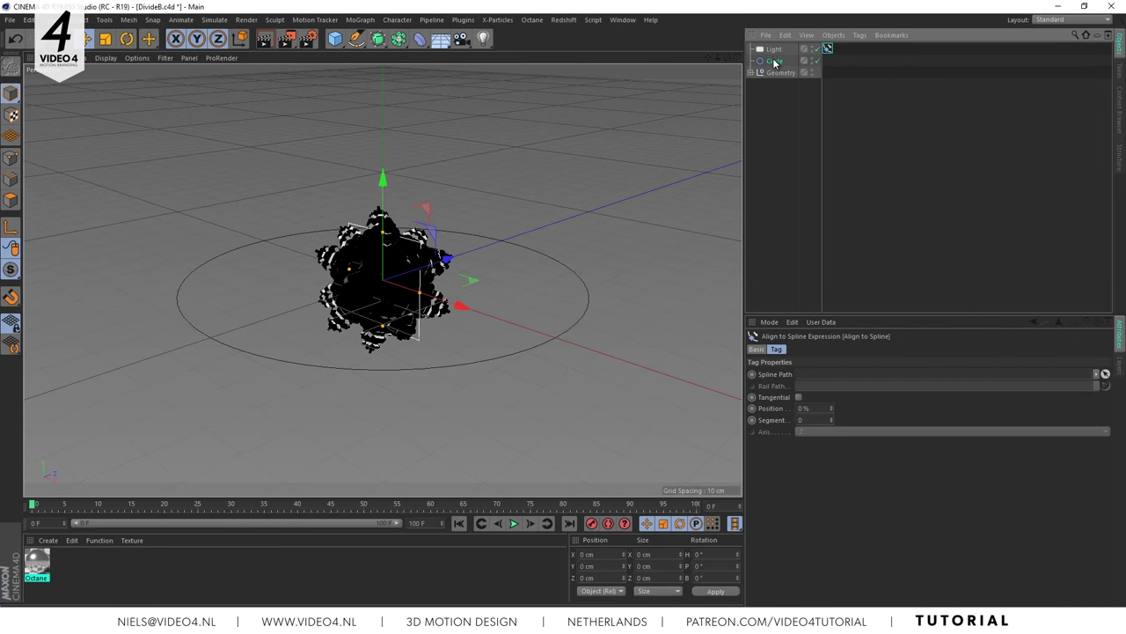
{"action": "left_click_drag", "start_coordinate": [774, 65], "coordinate": [849, 374]}
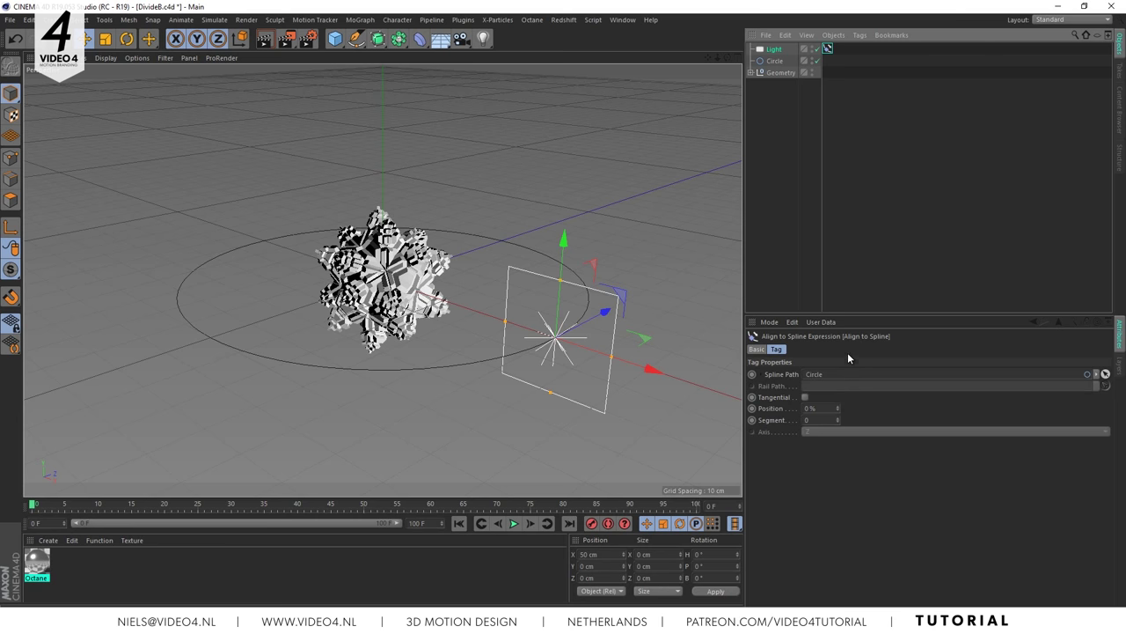
Step: Add a null object at the scene origin and rename it Target
{"action": "left_click_drag", "start_coordinate": [727, 57], "coordinate": [770, 67]}
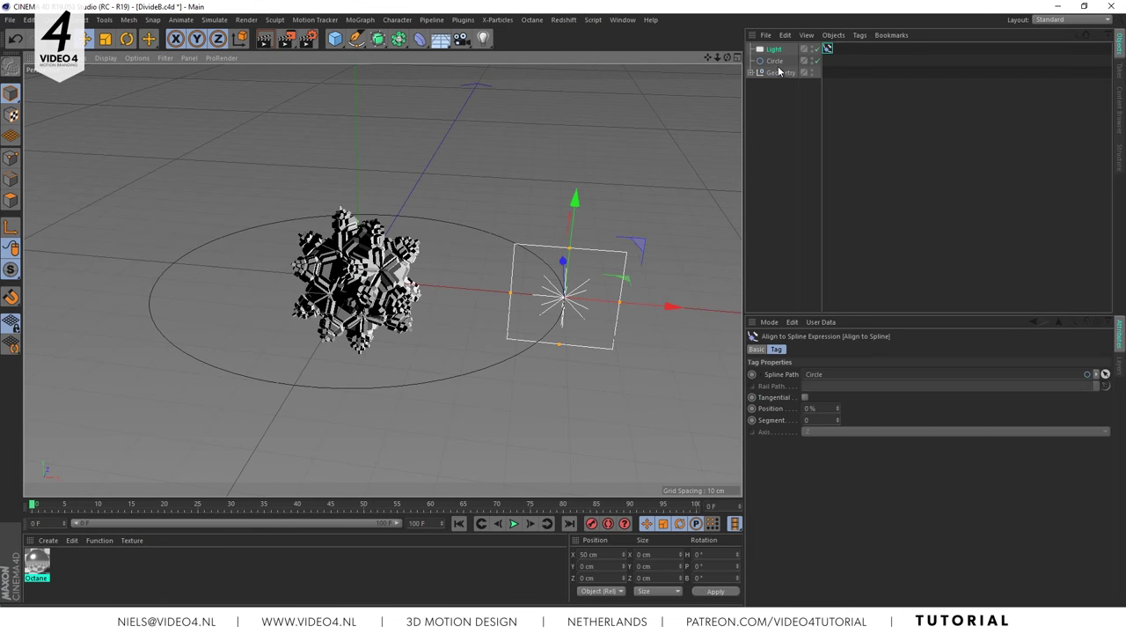
{"action": "left_click", "coordinate": [335, 39]}
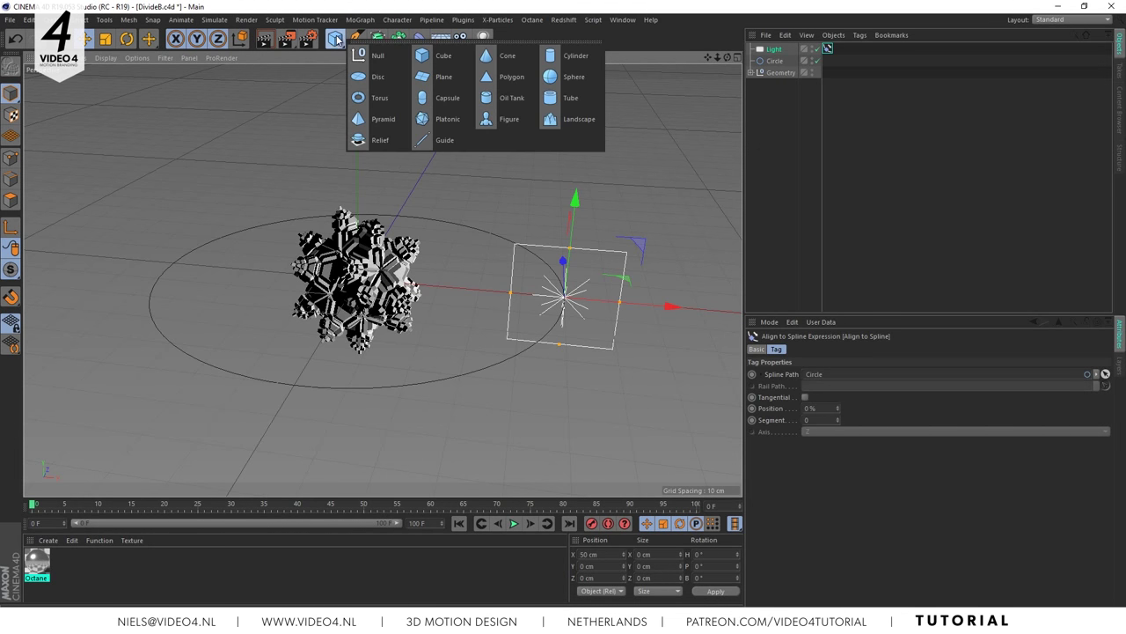
{"action": "left_click", "coordinate": [379, 56]}
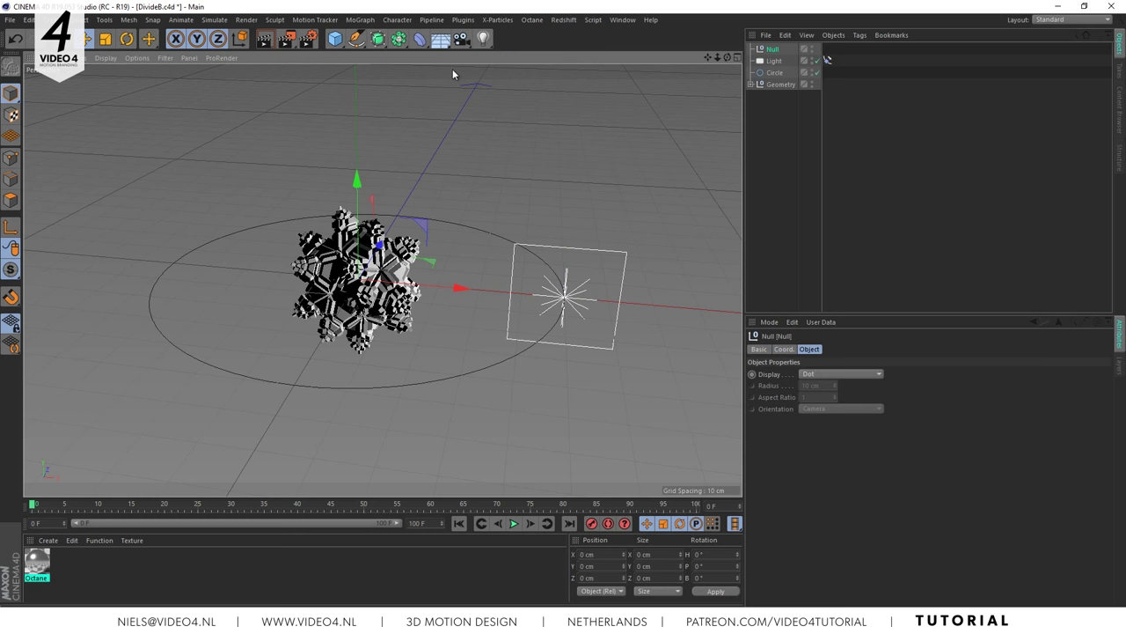
{"action": "double_click", "coordinate": [773, 51]}
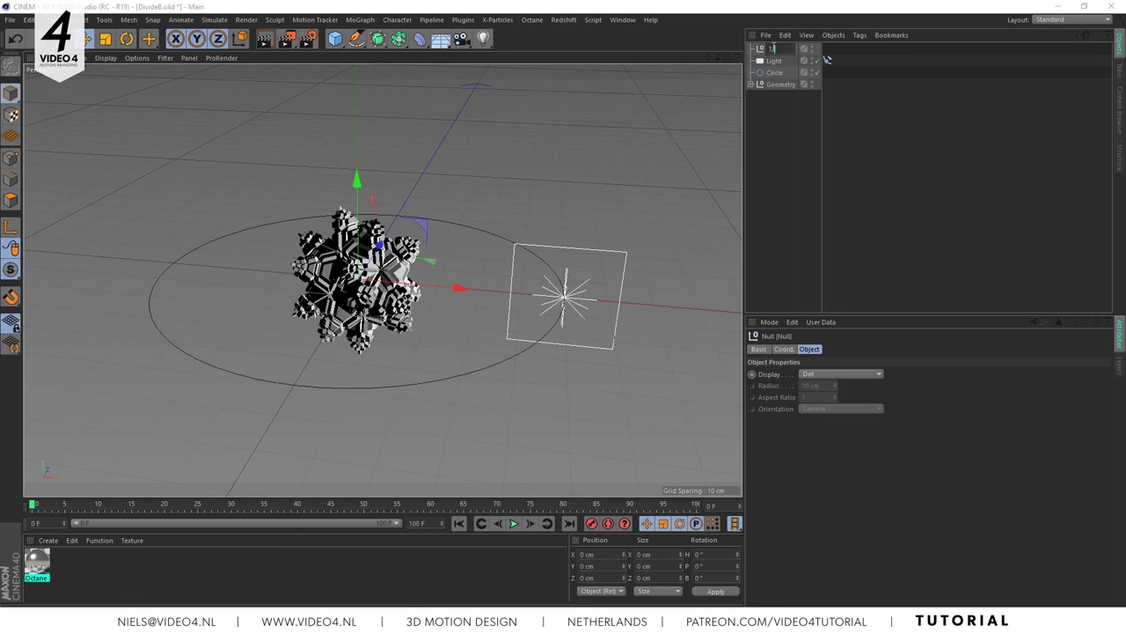
{"action": "key", "text": "Return"}
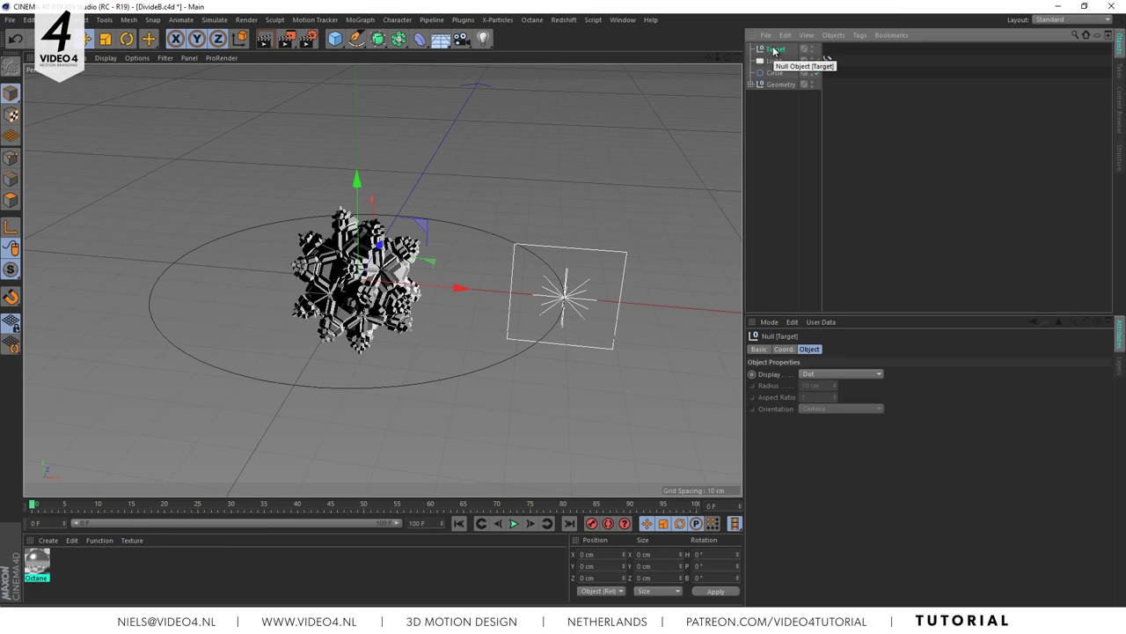
Step: Give the light a Target tag with the Target null as its target object
{"action": "right_click", "coordinate": [774, 62]}
{"action": "mouse_move", "coordinate": [813, 70]}
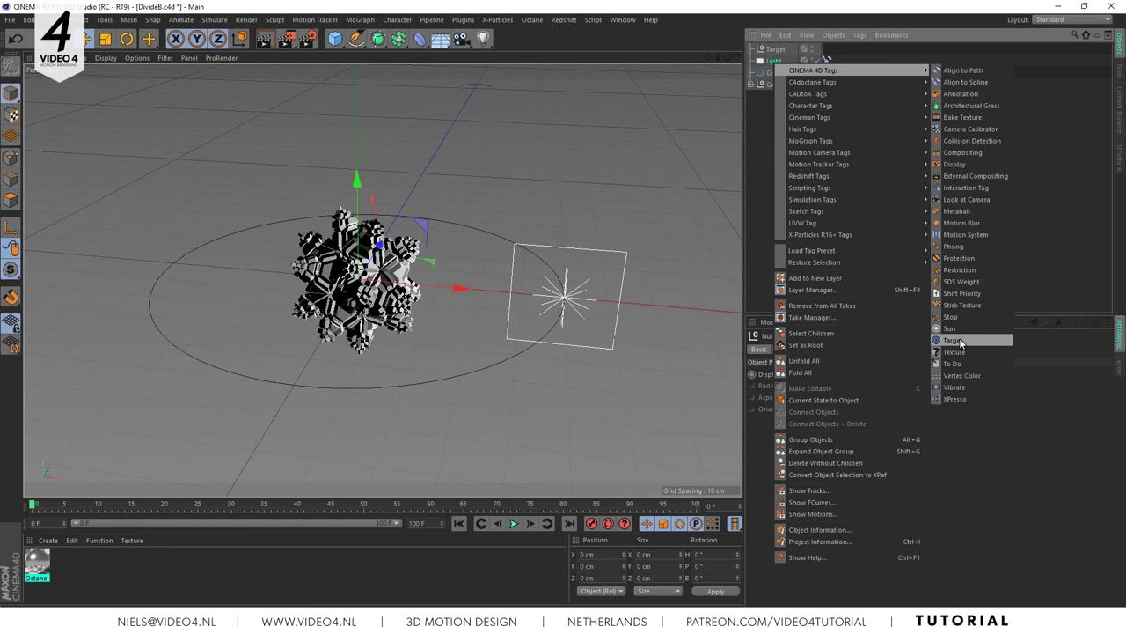
{"action": "left_click", "coordinate": [954, 340]}
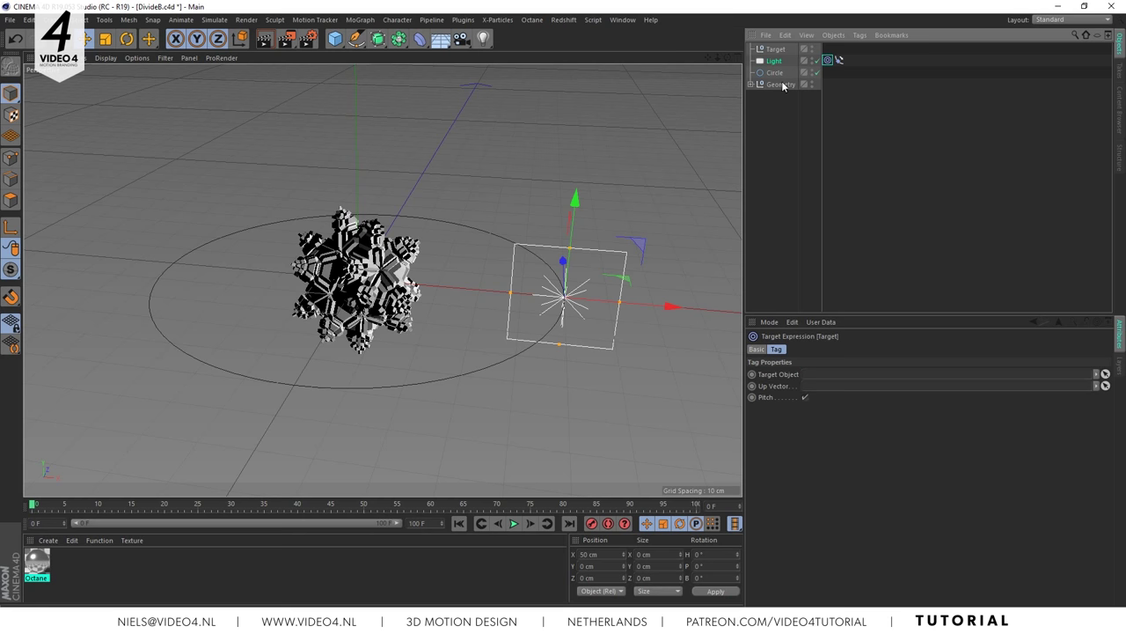
{"action": "left_click_drag", "start_coordinate": [774, 55], "coordinate": [837, 377]}
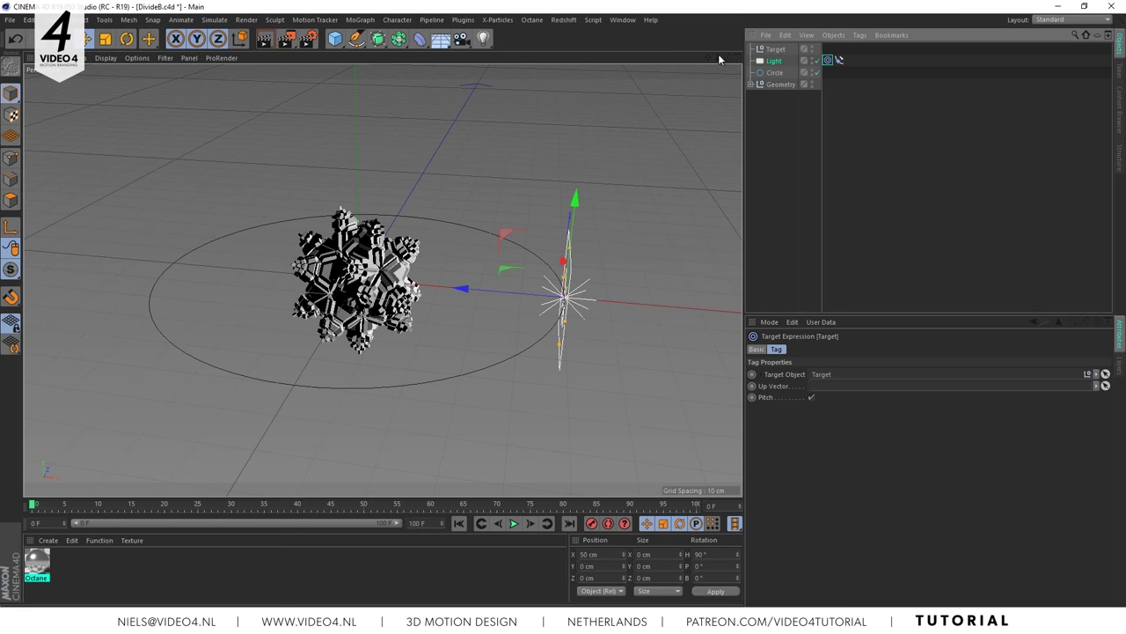
Step: Group the Target null, the light and the circle under a null and name the group Lighting
{"action": "mouse_move", "coordinate": [710, 57]}
{"action": "left_mouse_down"}
{"action": "mouse_move", "coordinate": [750, 64]}
{"action": "mouse_move", "coordinate": [720, 57]}
{"action": "left_mouse_up"}
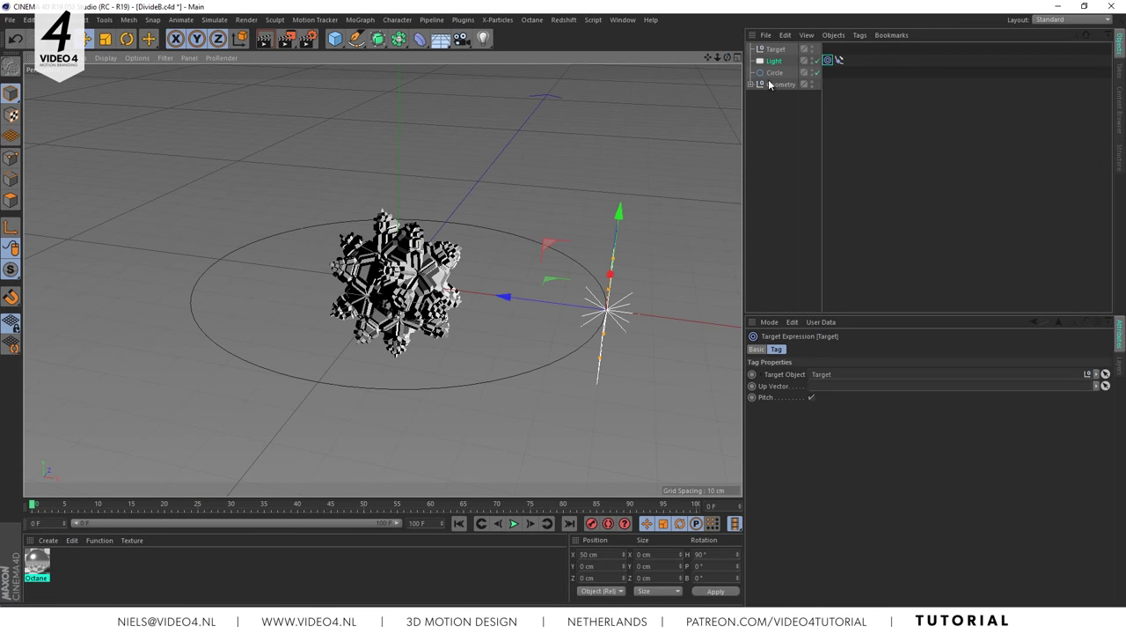
{"action": "left_click", "coordinate": [774, 50]}
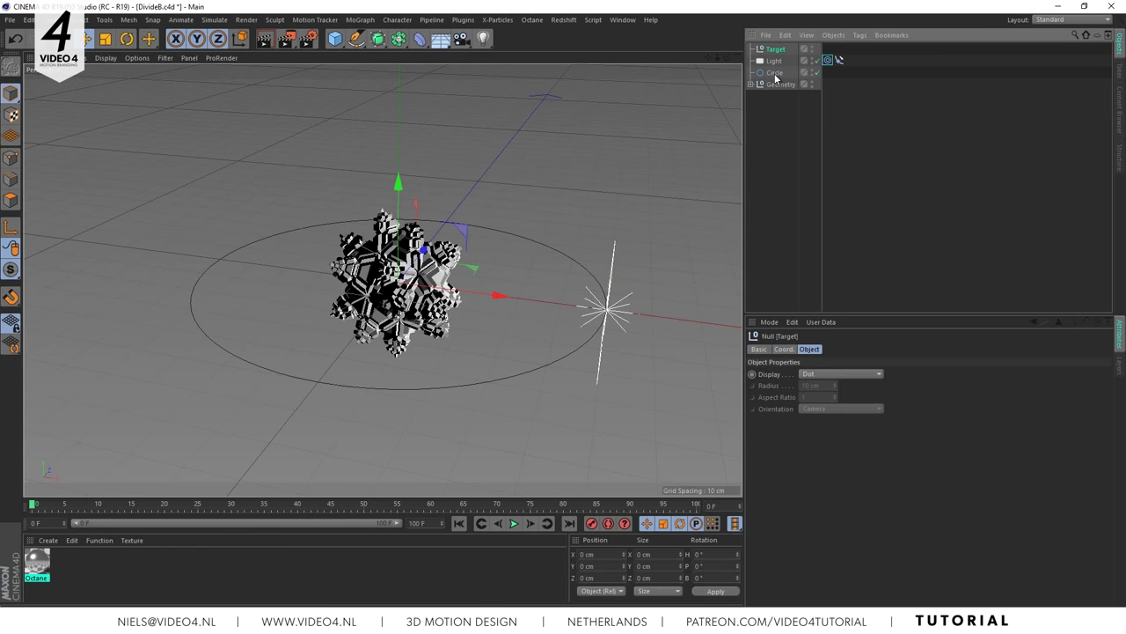
{"action": "left_click", "coordinate": [775, 75], "text": "shift"}
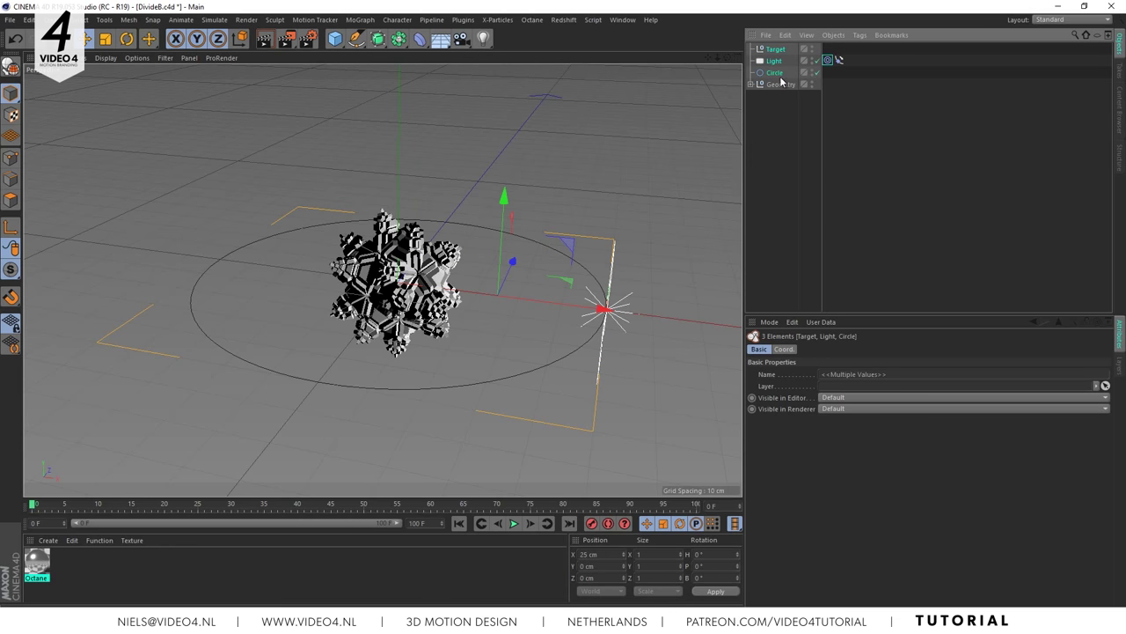
{"action": "key", "text": "alt+g"}
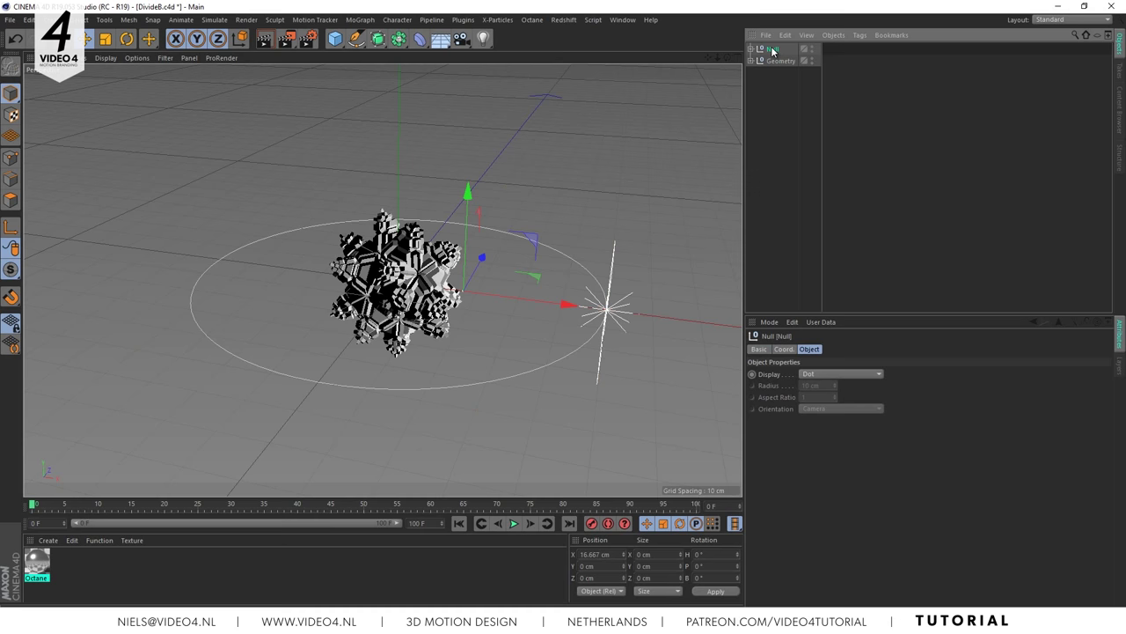
{"action": "double_click", "coordinate": [773, 49]}
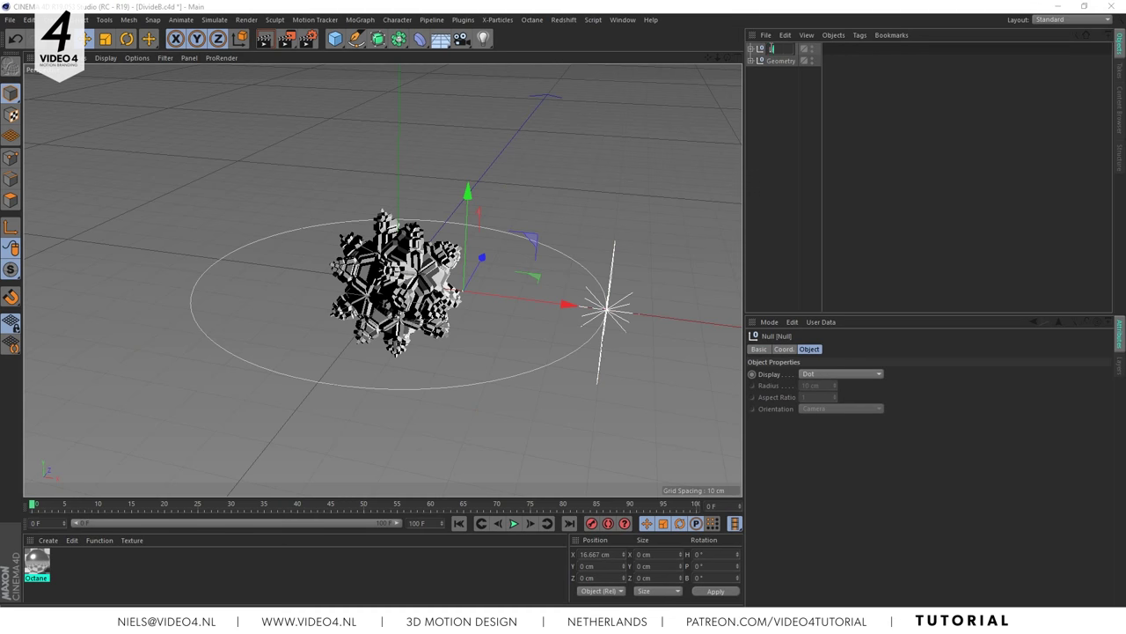
{"action": "type", "text": "Lightrig"}
{"action": "key", "text": "Return"}
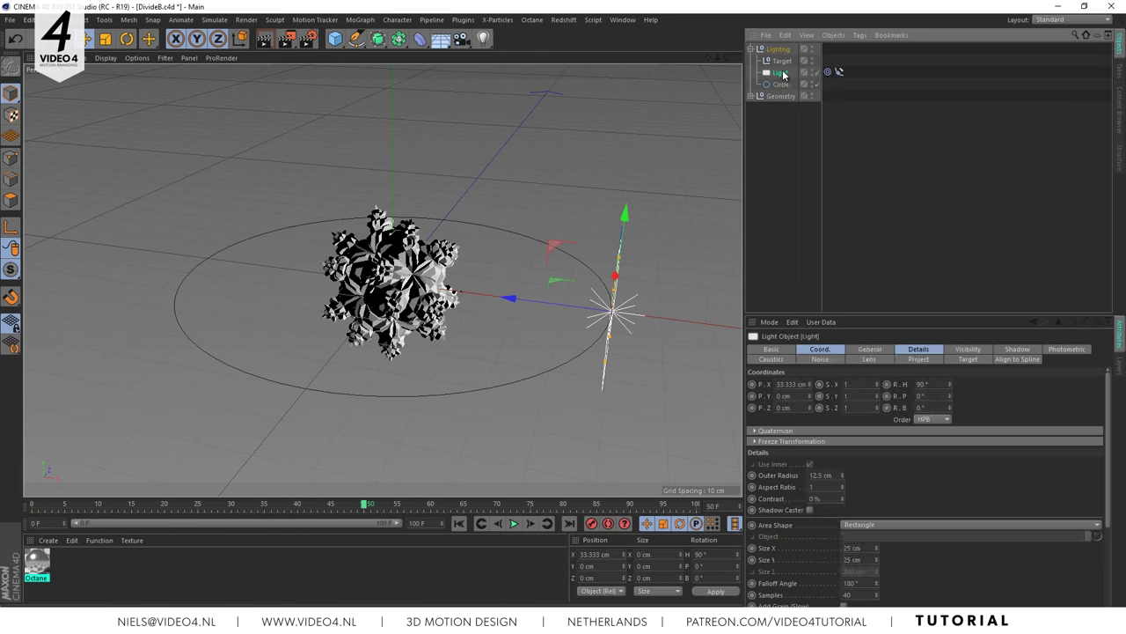
Step: Add an Octane LightTag to the light in the Lighting group
{"action": "right_click", "coordinate": [784, 74]}
{"action": "mouse_move", "coordinate": [865, 94]}
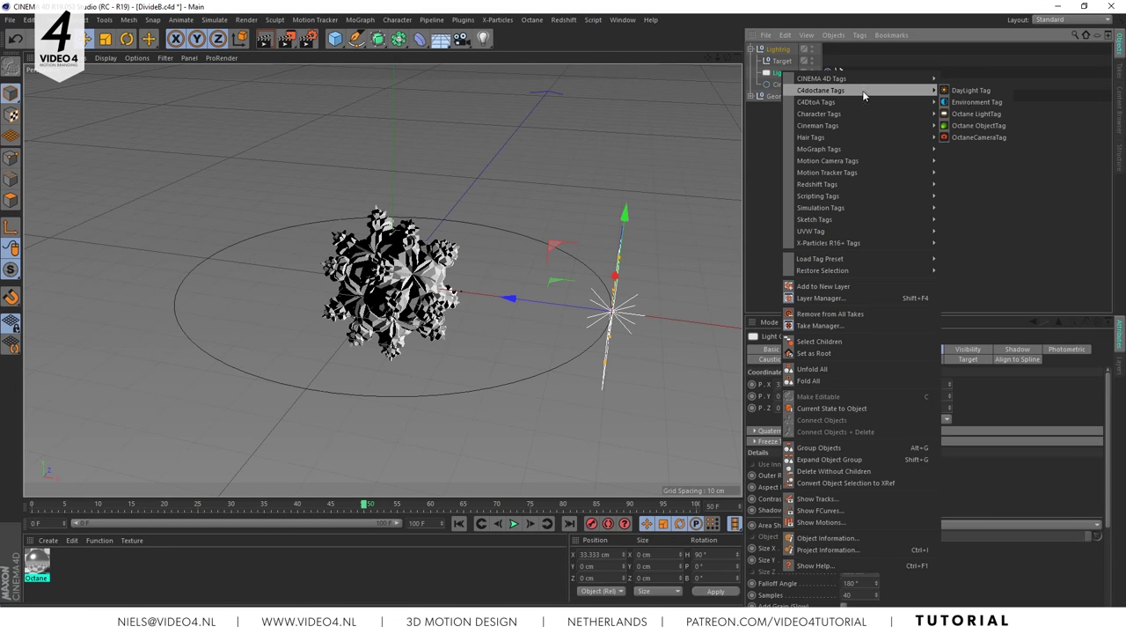
{"action": "left_click", "coordinate": [975, 113]}
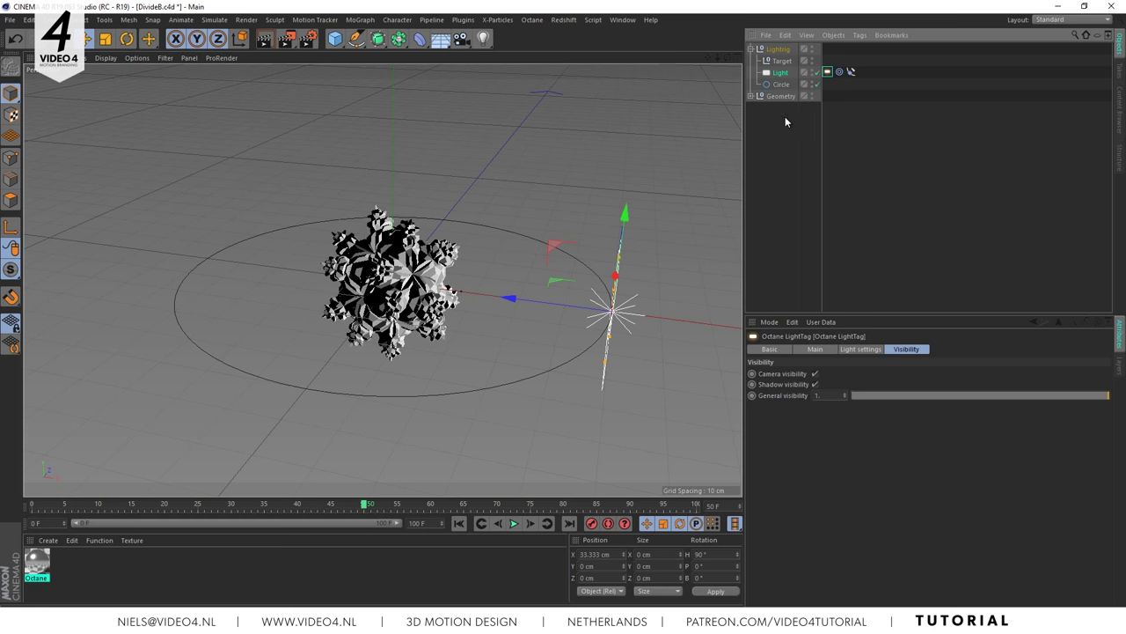
Step: Open the Octane Live Viewer window and dock it beside the perspective viewport
{"action": "left_click", "coordinate": [539, 21]}
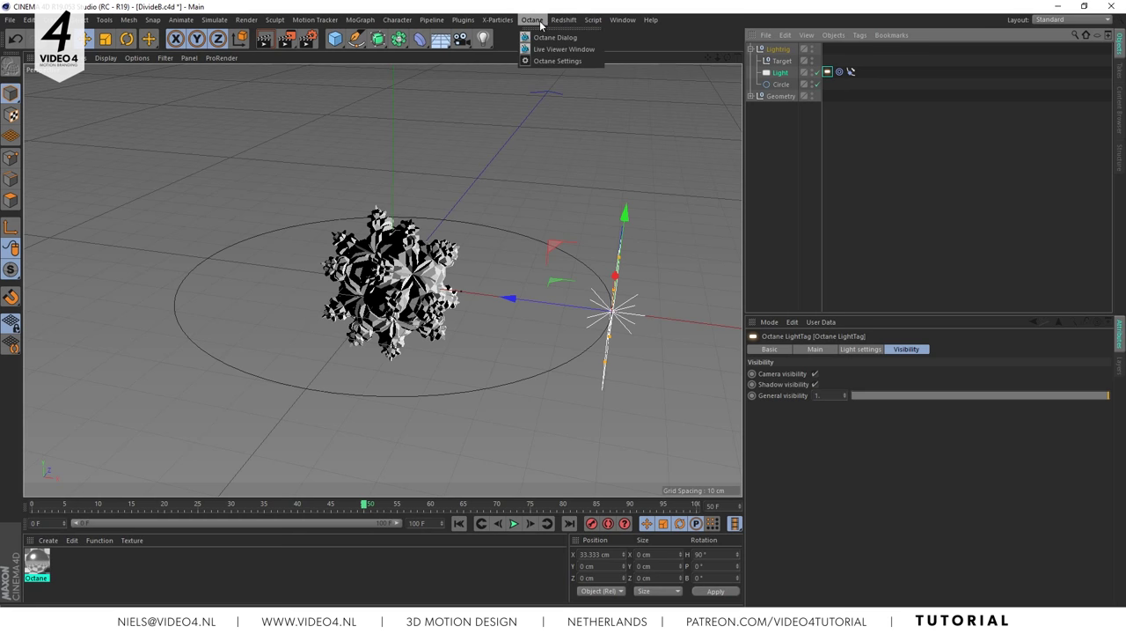
{"action": "left_click", "coordinate": [545, 50]}
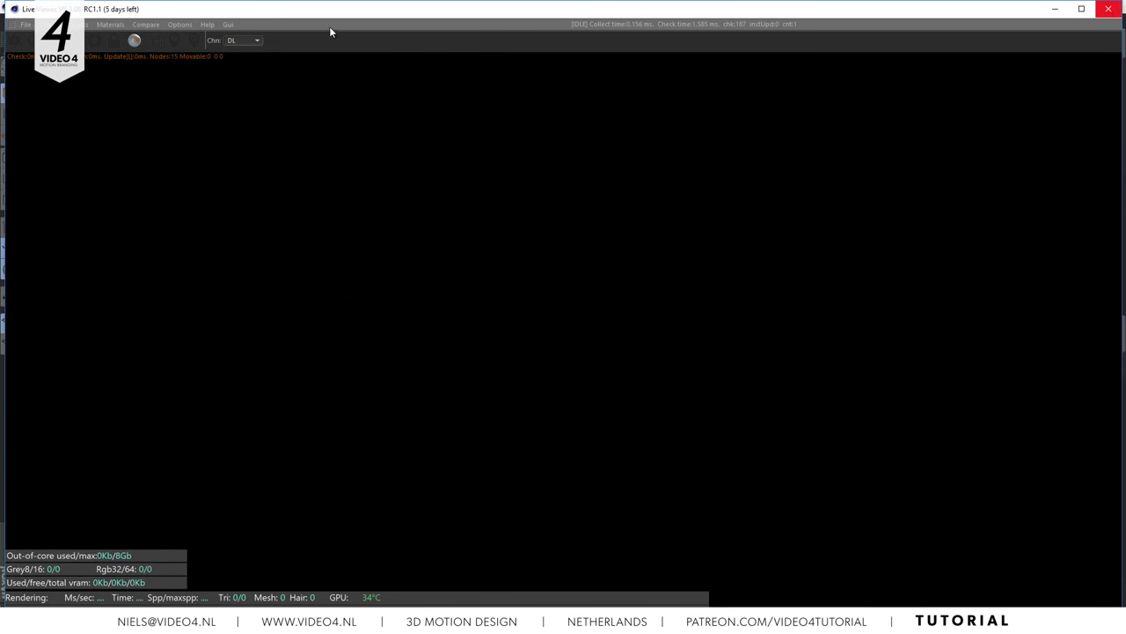
{"action": "left_click_drag", "start_coordinate": [92, 9], "coordinate": [42, 176]}
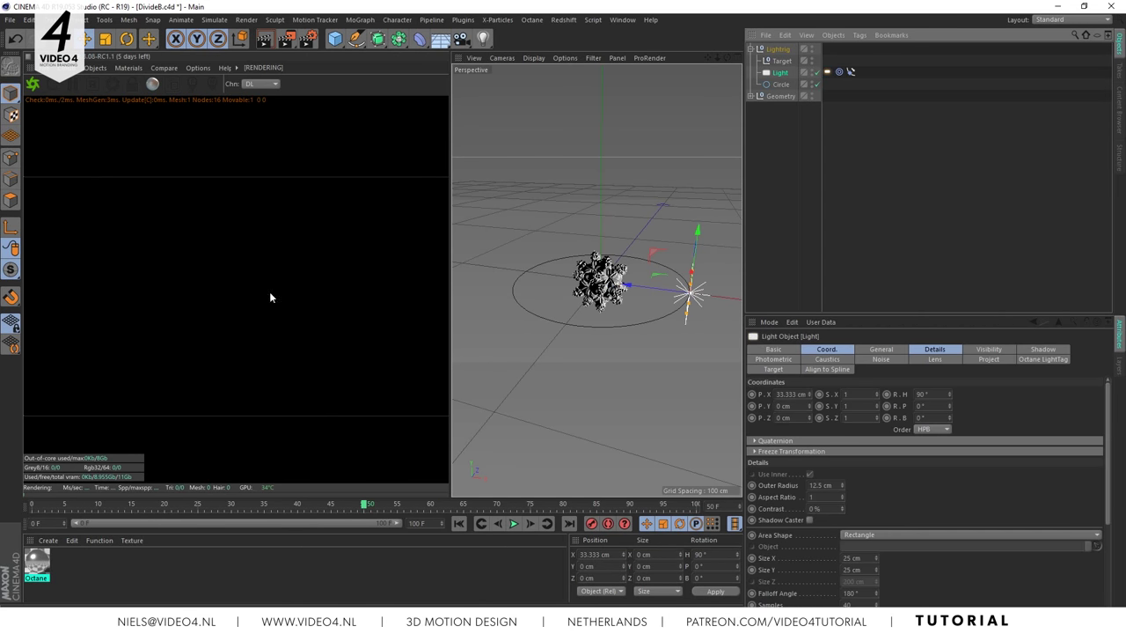
Step: Start the Octane live render and rotate the circle's heading to about 402° to shift the light around the geometry
{"action": "left_click", "coordinate": [33, 84]}
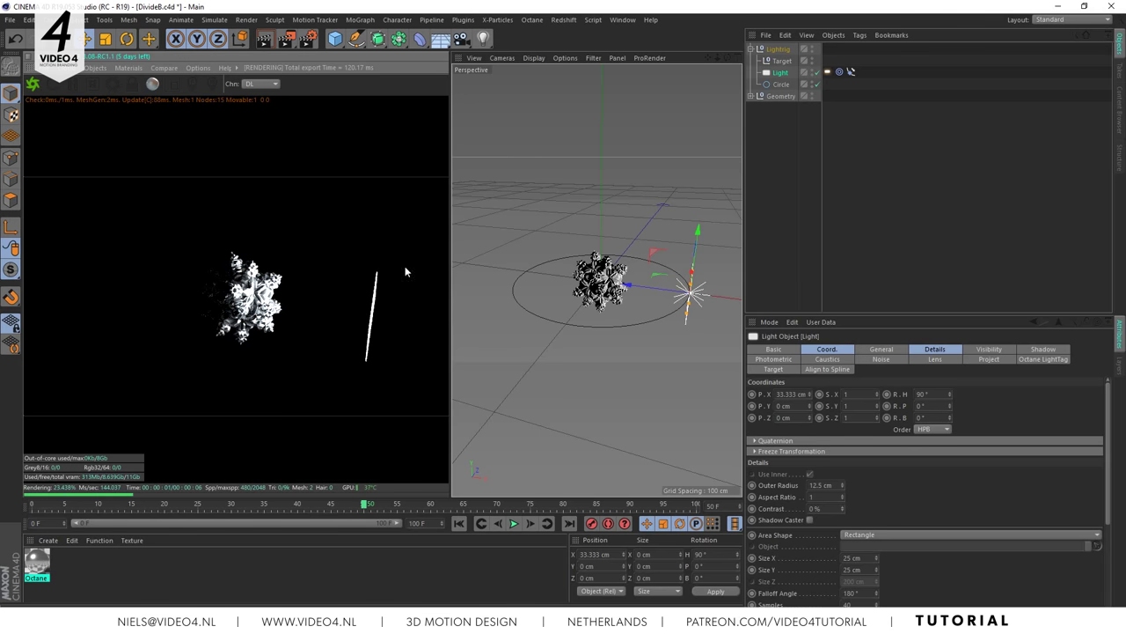
{"action": "left_click", "coordinate": [776, 85]}
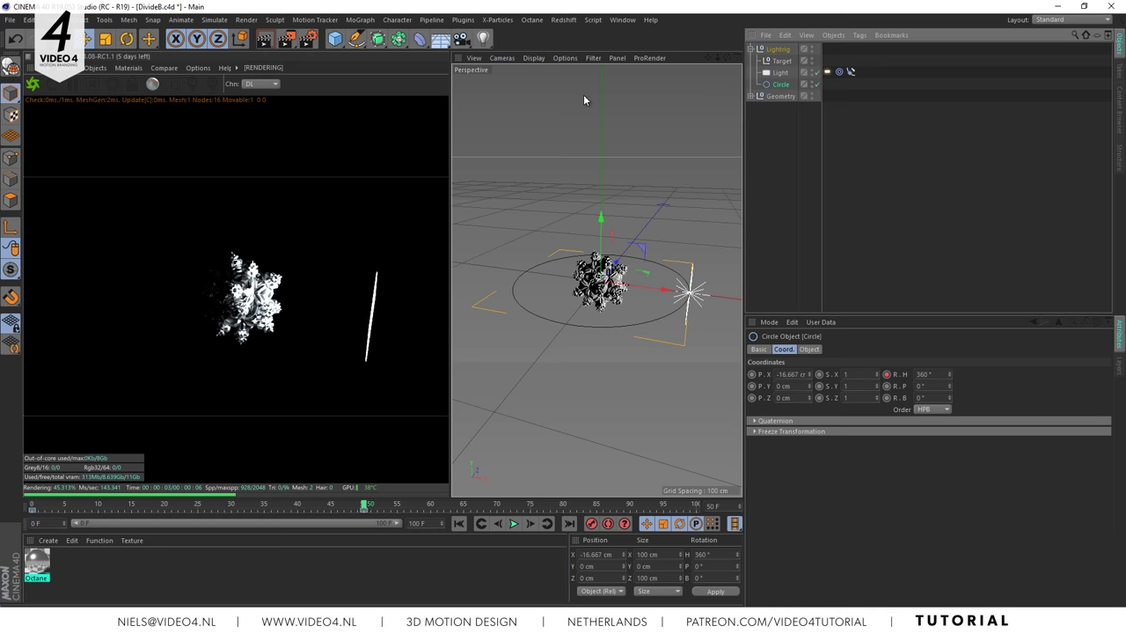
{"action": "key", "text": "r"}
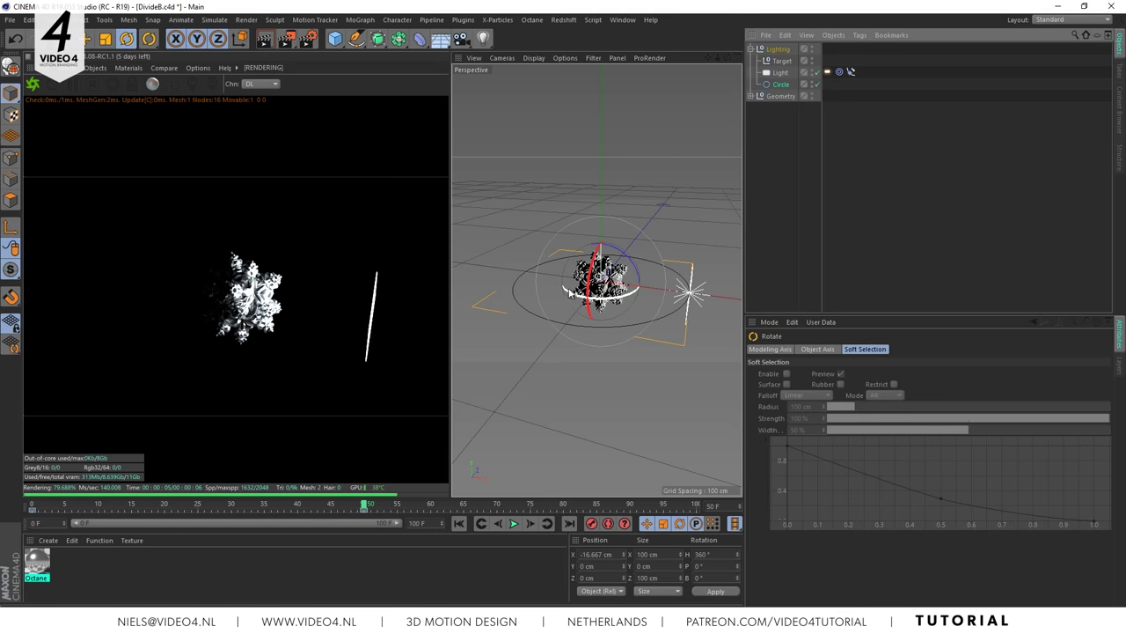
{"action": "left_click_drag", "start_coordinate": [570, 293], "coordinate": [599, 301]}
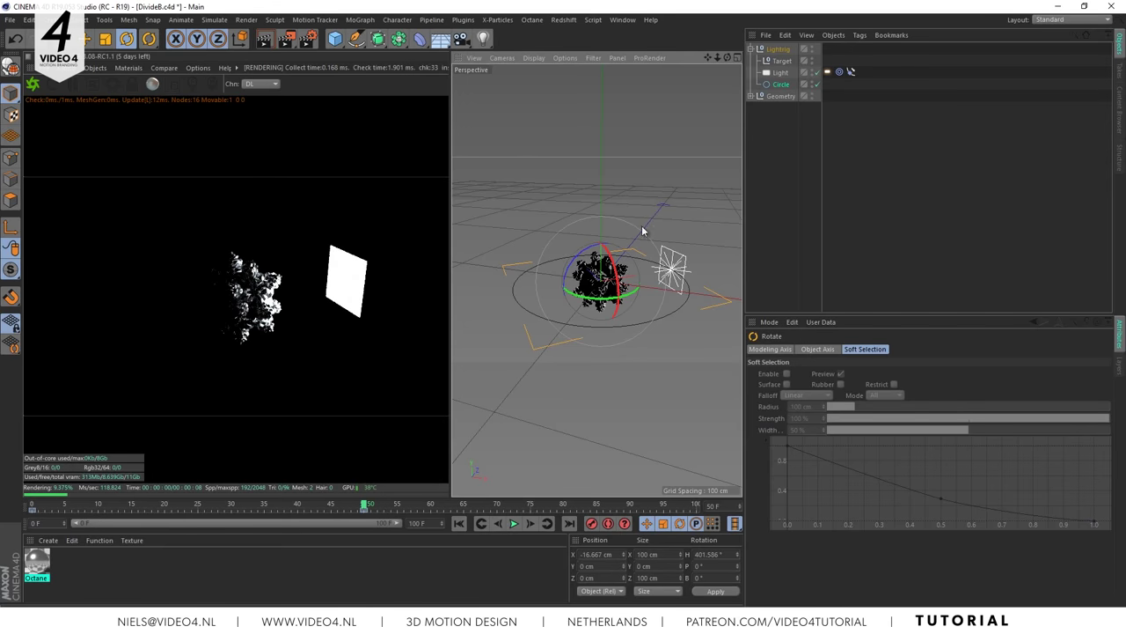
Step: Turn off camera visibility in the light's Octane LightTag
{"action": "left_click", "coordinate": [827, 71]}
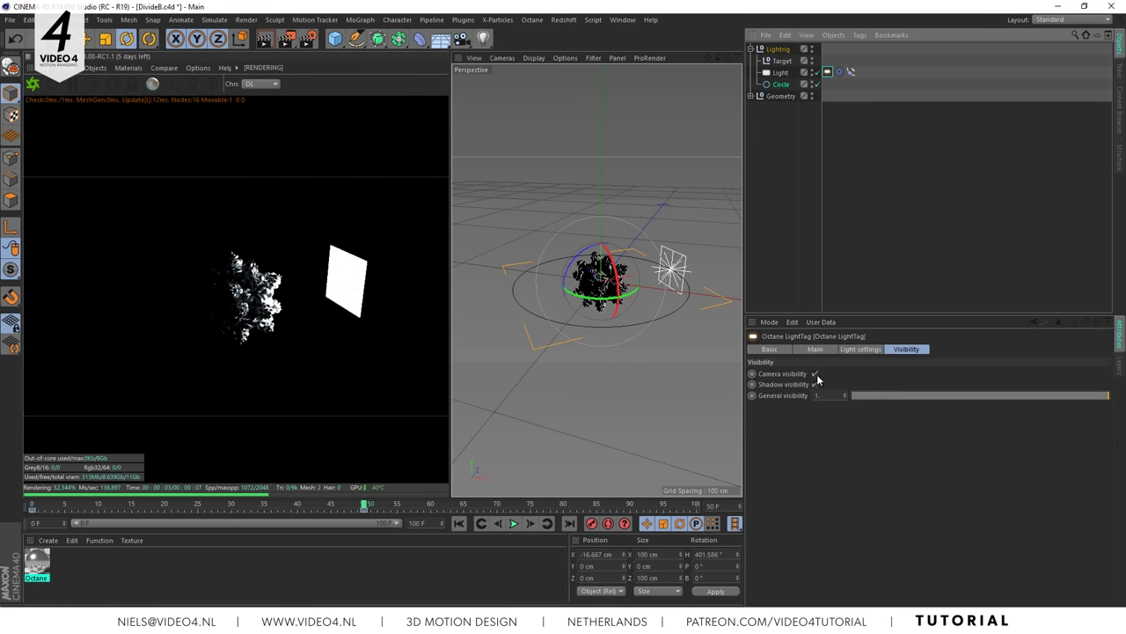
{"action": "left_click", "coordinate": [815, 374]}
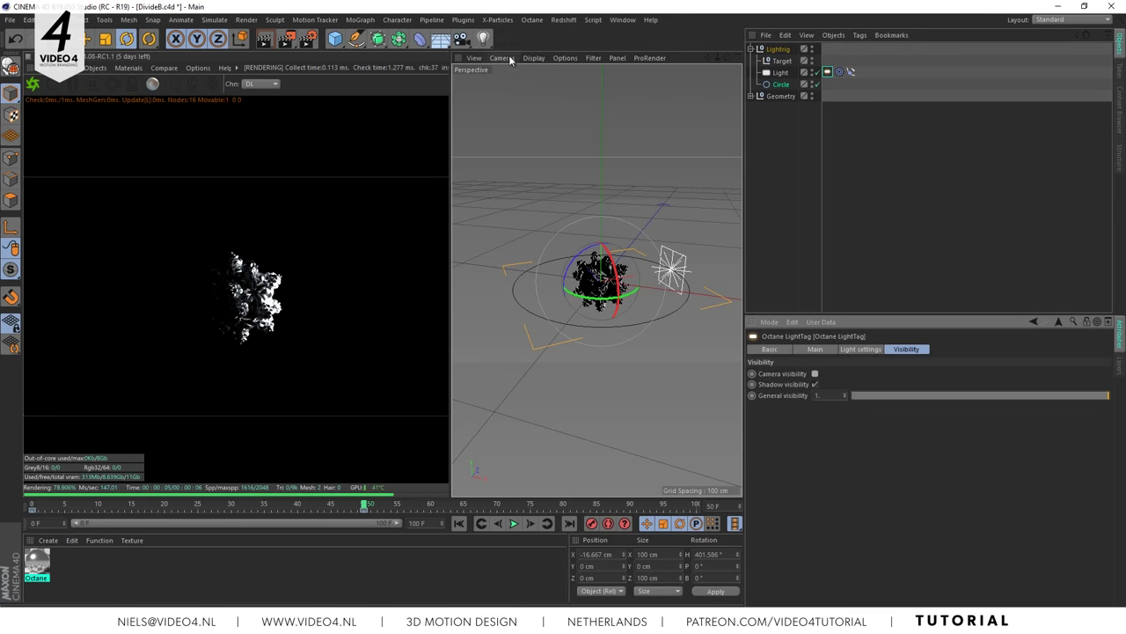
Step: Add a camera to the scene and give it an Octane camera tag
{"action": "left_click", "coordinate": [88, 68]}
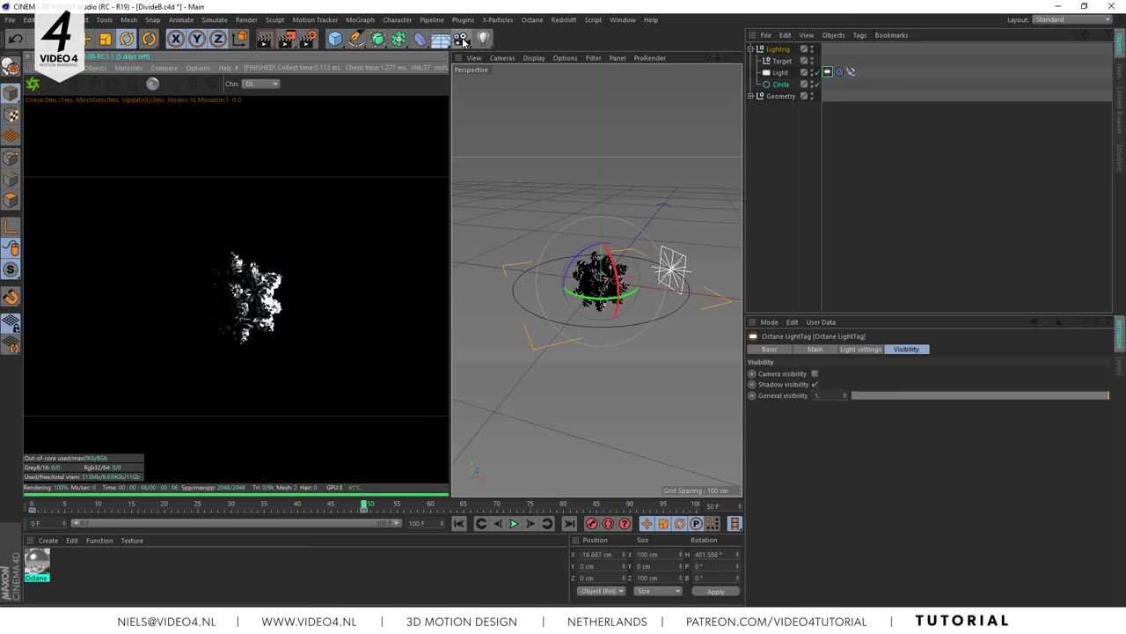
{"action": "left_click", "coordinate": [461, 38]}
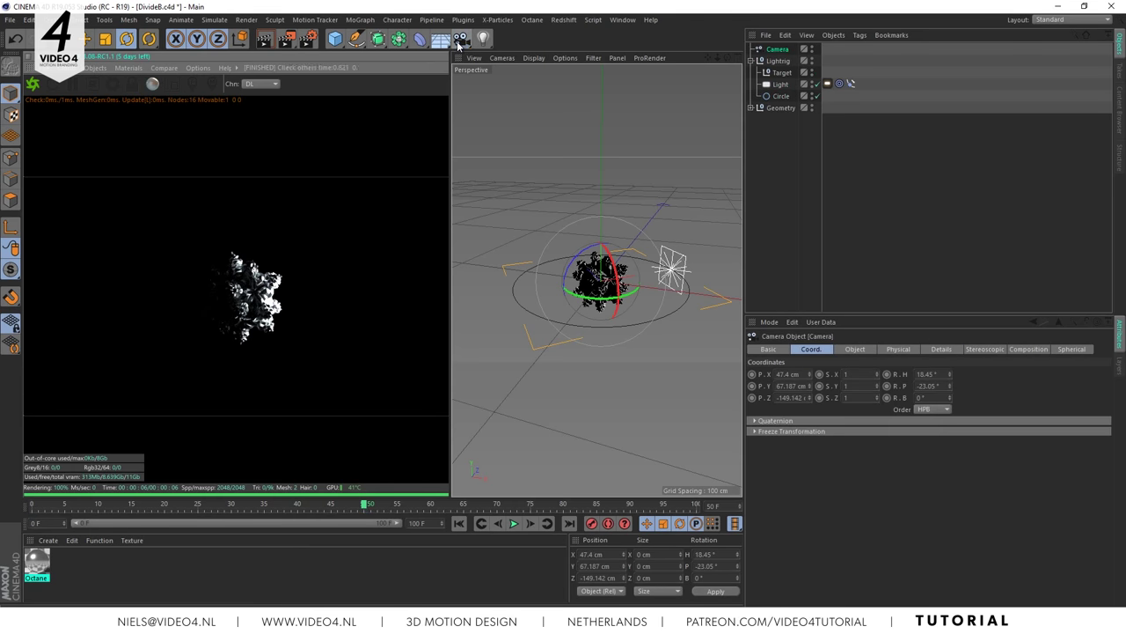
{"action": "right_click", "coordinate": [773, 48]}
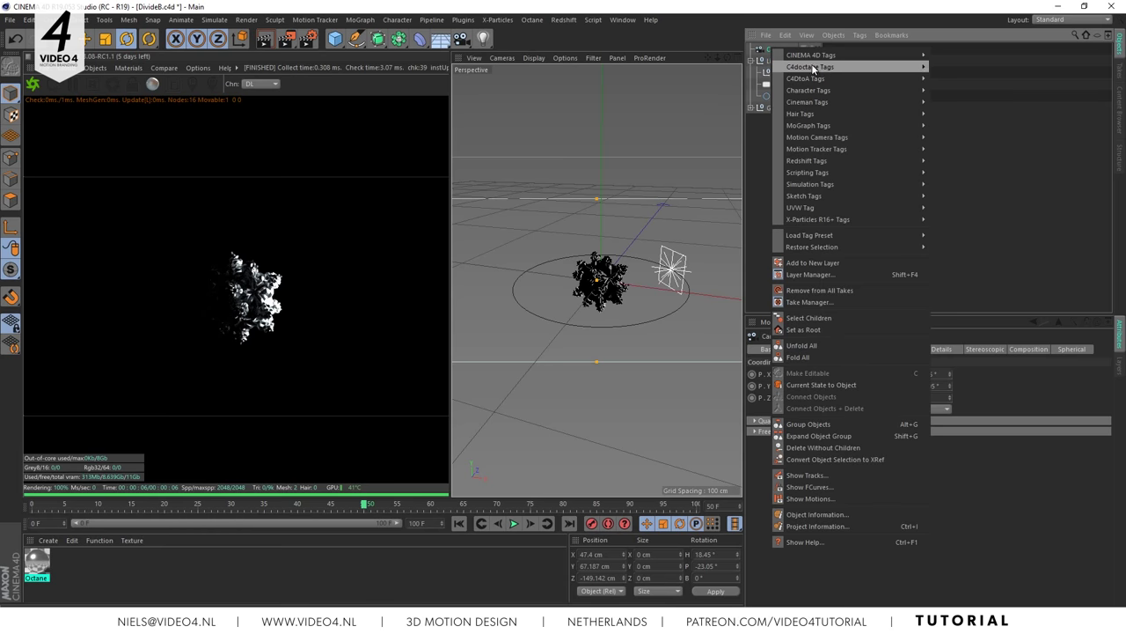
{"action": "mouse_move", "coordinate": [915, 67]}
{"action": "left_click", "coordinate": [979, 113]}
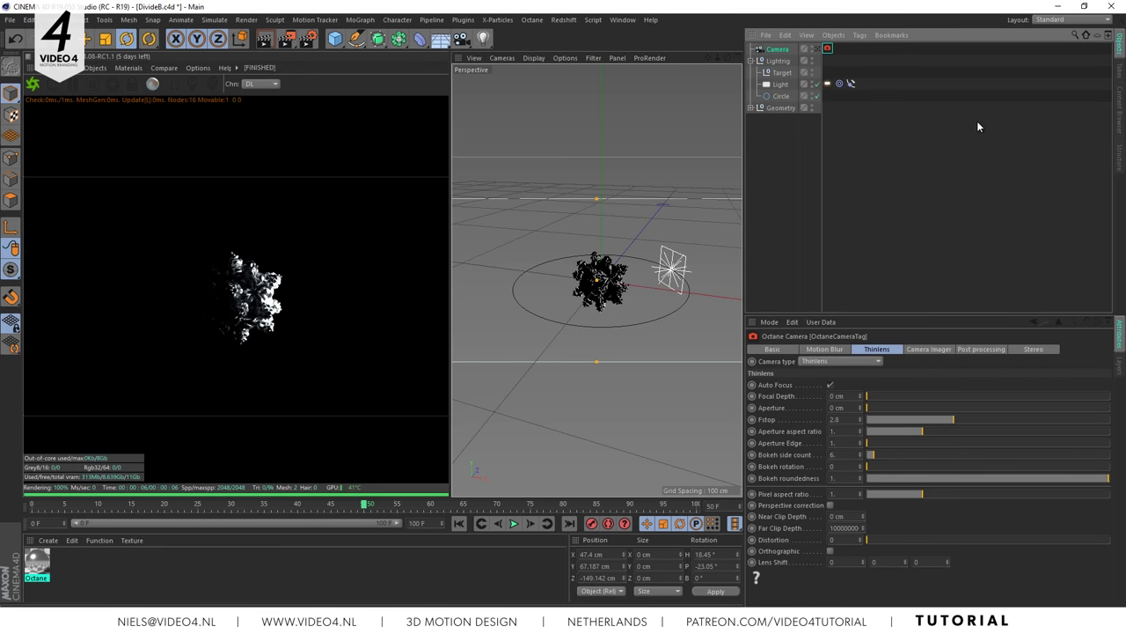
Step: Reset the camera by setting its X, Y and Z position to 0 cm and its heading and pitch to 0°
{"action": "left_click", "coordinate": [782, 50]}
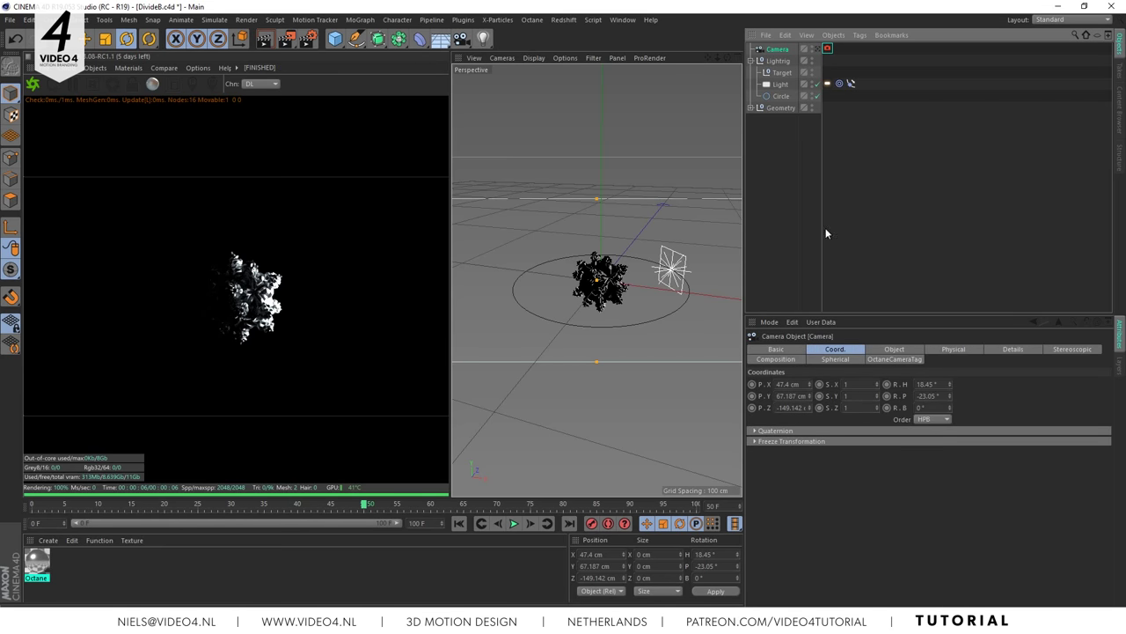
{"action": "double_click", "coordinate": [790, 383]}
{"action": "type", "text": "0"}
{"action": "double_click", "coordinate": [797, 395]}
{"action": "type", "text": "0"}
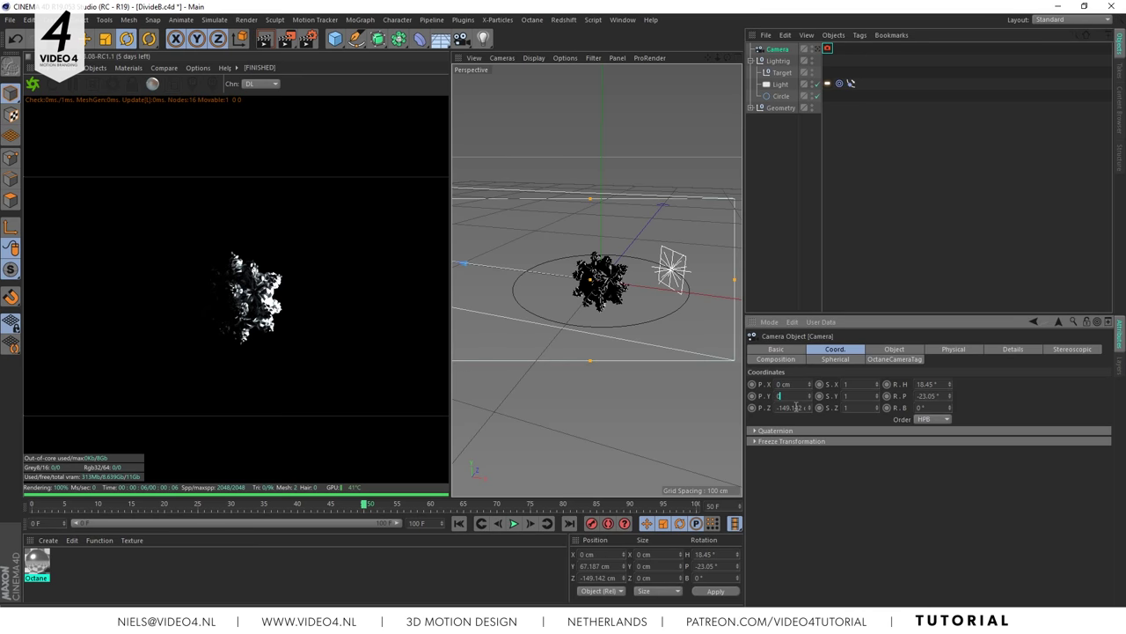
{"action": "double_click", "coordinate": [796, 407]}
{"action": "type", "text": "0"}
{"action": "double_click", "coordinate": [933, 384]}
{"action": "type", "text": "0"}
{"action": "double_click", "coordinate": [932, 396]}
{"action": "type", "text": "0"}
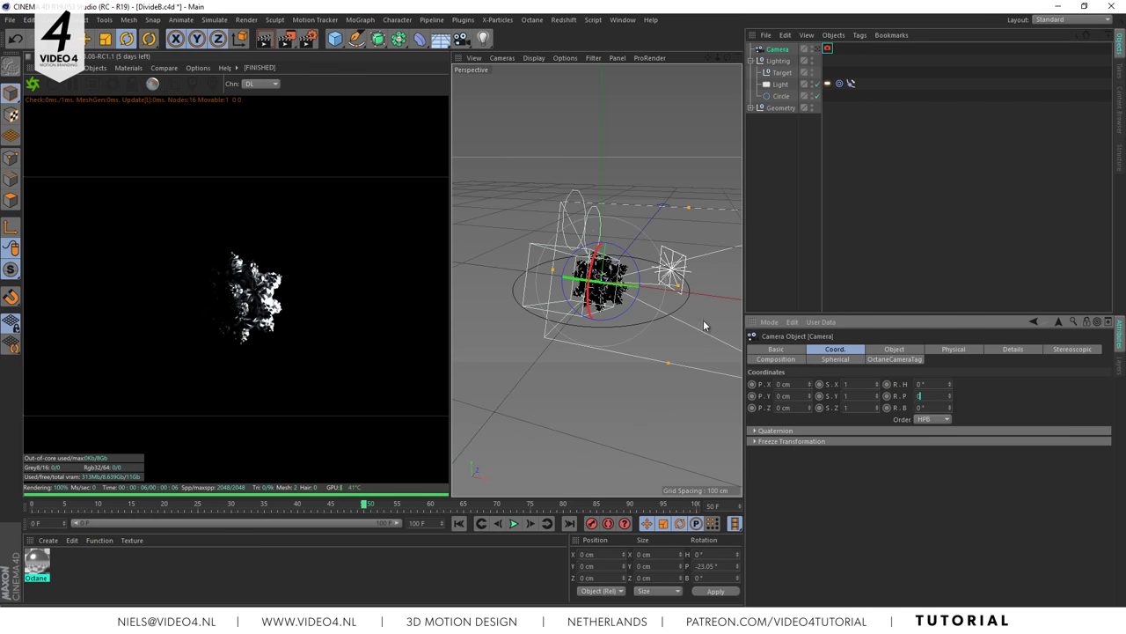
{"action": "key", "text": "Tab"}
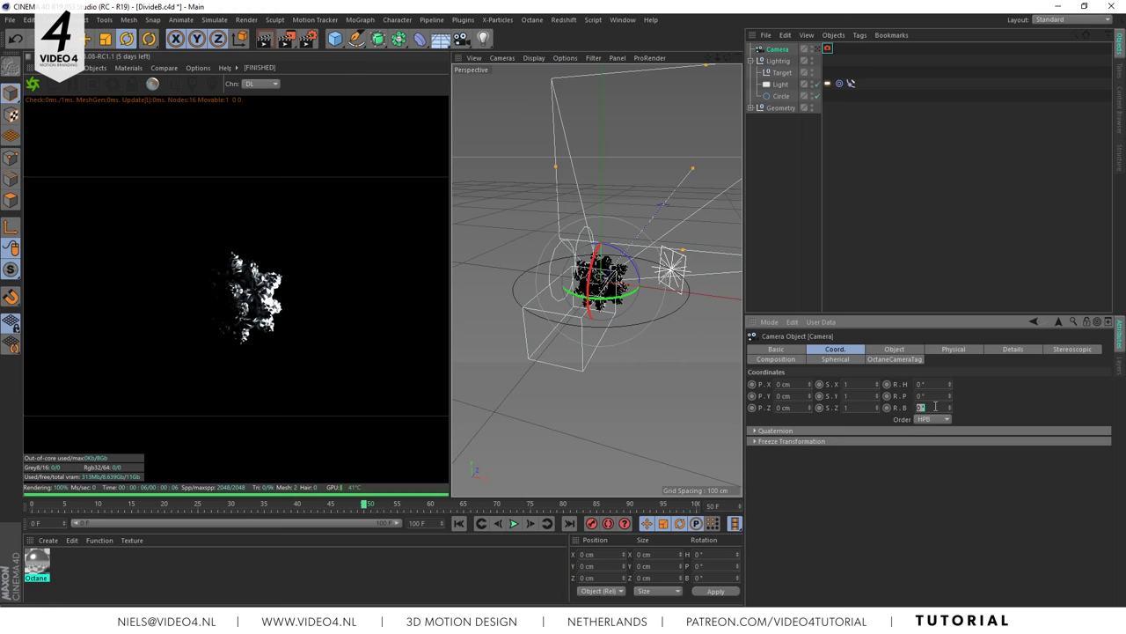
Step: Move the camera back along Z to about -90 cm and set its focal length to Normal Lens (50 mm)
{"action": "left_click", "coordinate": [88, 38]}
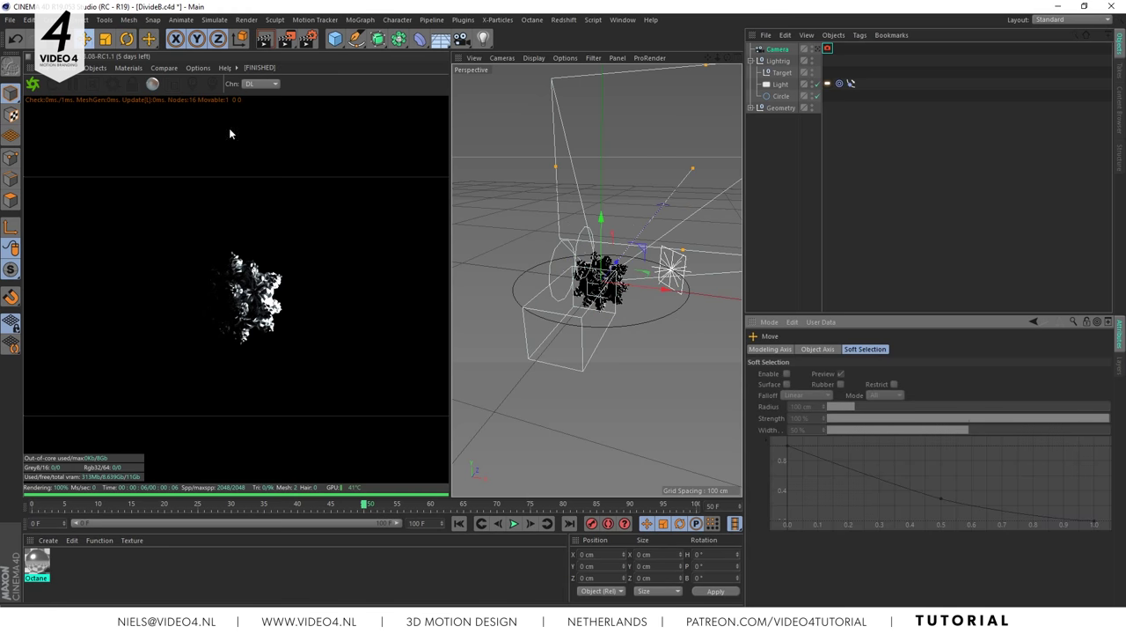
{"action": "left_click_drag", "start_coordinate": [728, 58], "coordinate": [506, 315]}
{"action": "left_click", "coordinate": [778, 49]}
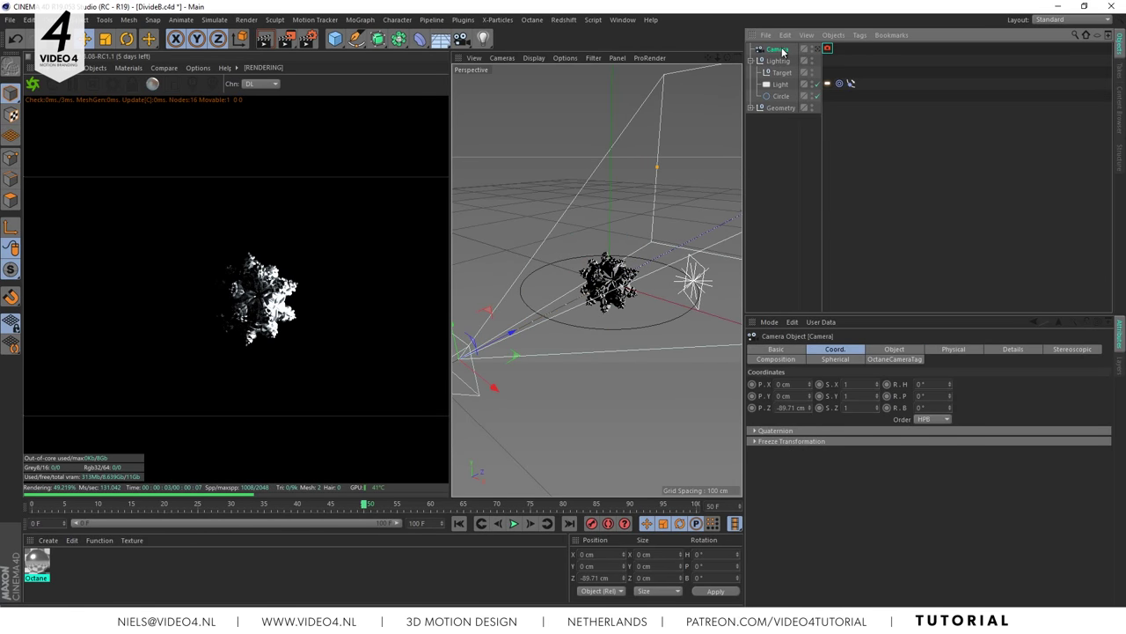
{"action": "left_click", "coordinate": [908, 354]}
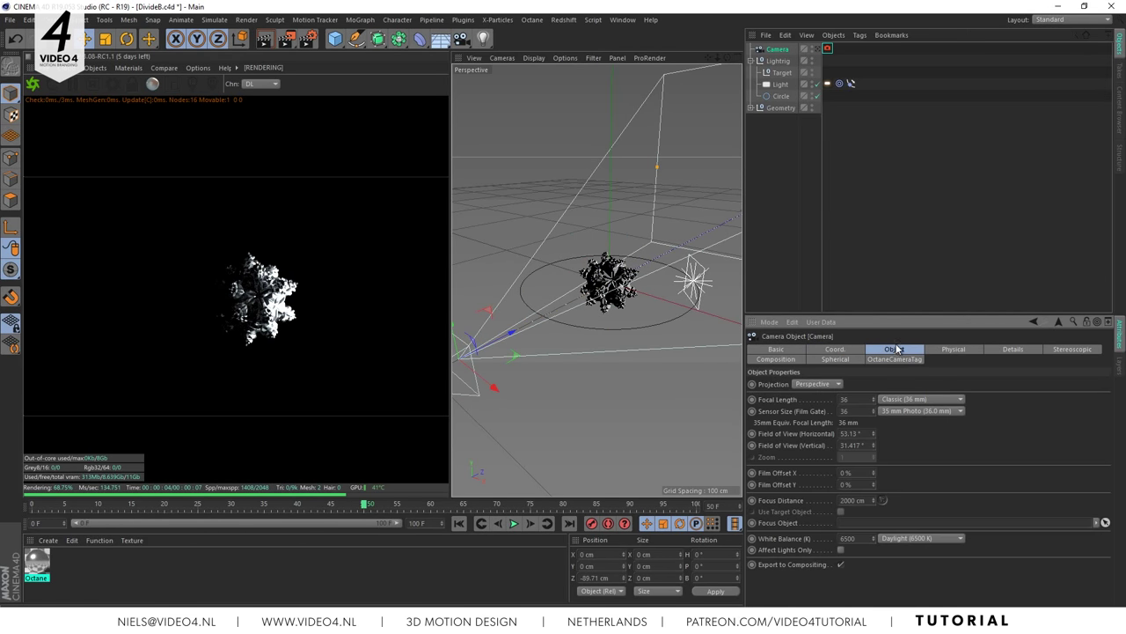
{"action": "left_click", "coordinate": [922, 398]}
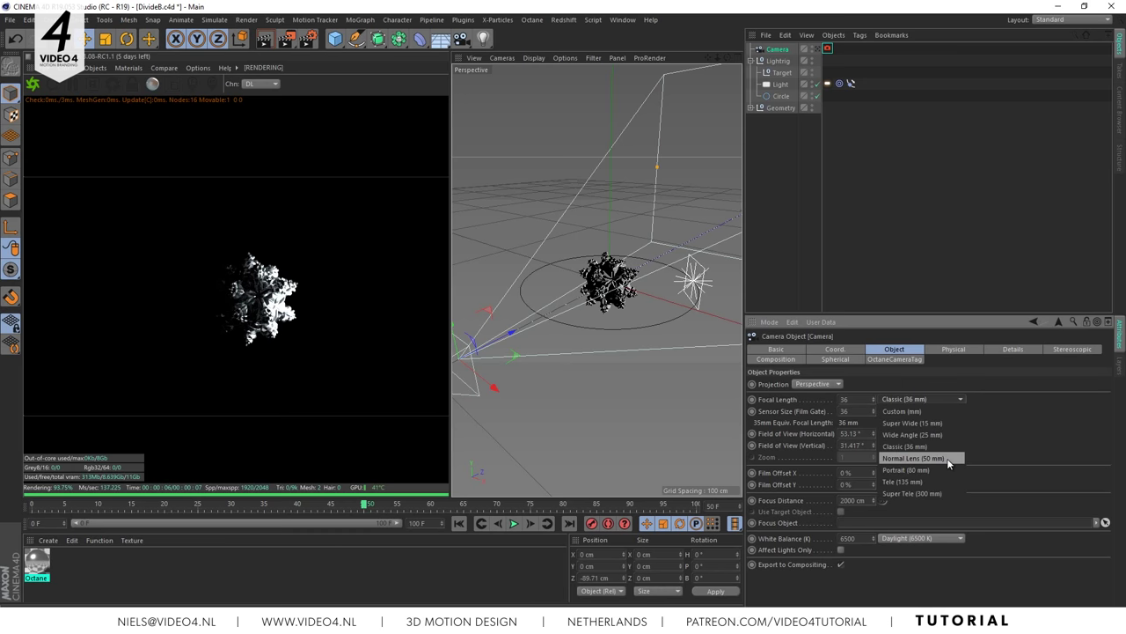
{"action": "left_click", "coordinate": [947, 458]}
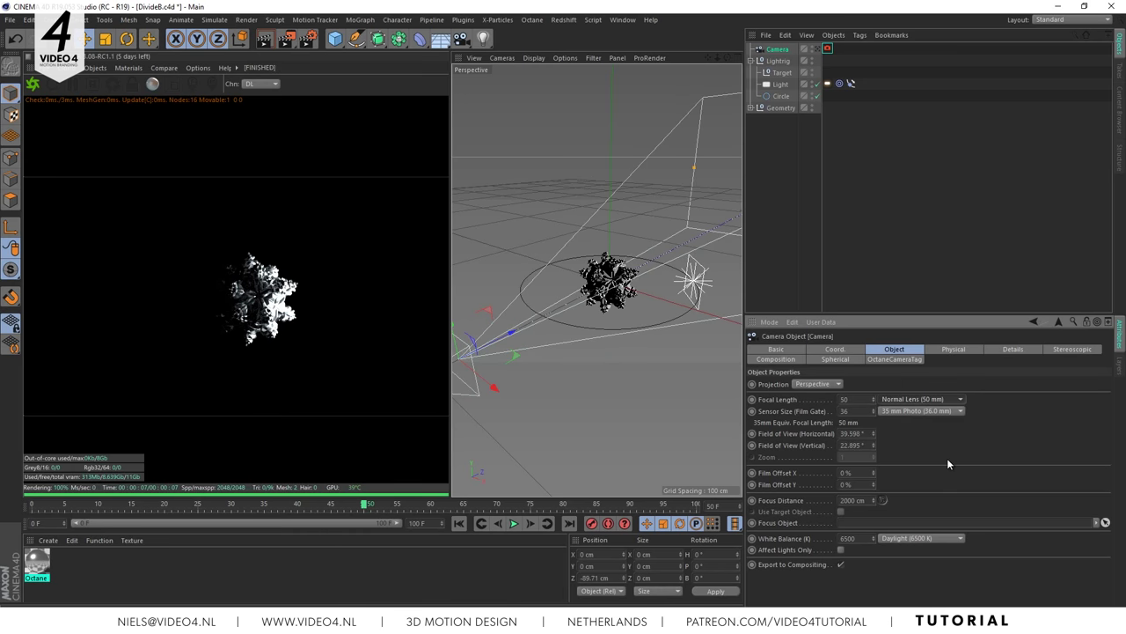
Step: Switch the perspective viewport to look through the new camera
{"action": "left_click", "coordinate": [501, 58]}
{"action": "mouse_move", "coordinate": [523, 88]}
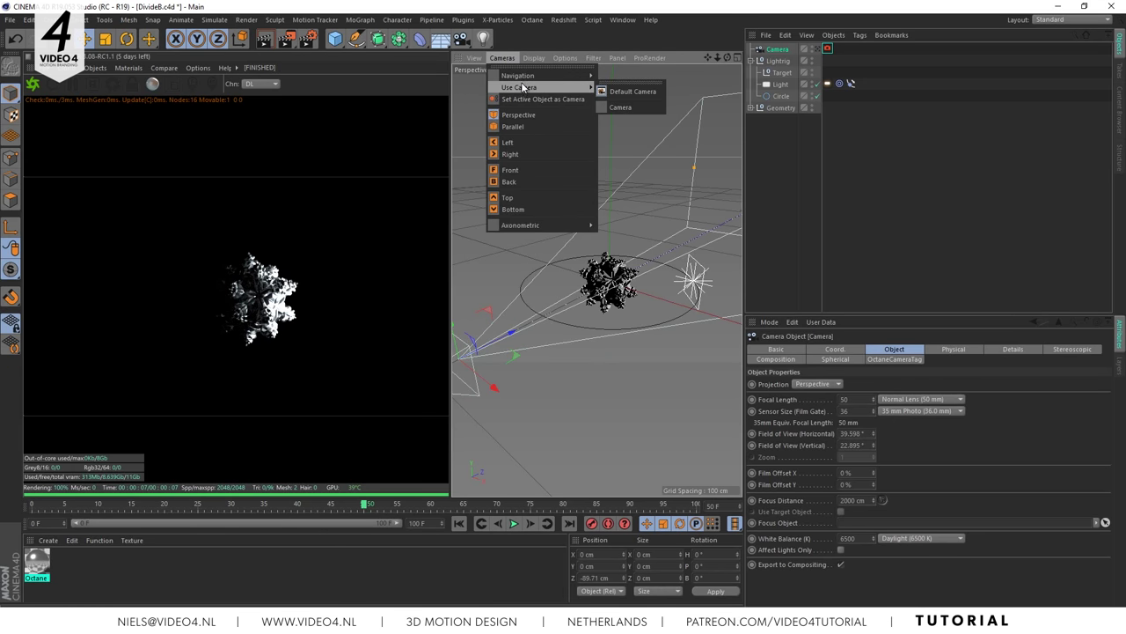
{"action": "left_click", "coordinate": [643, 106]}
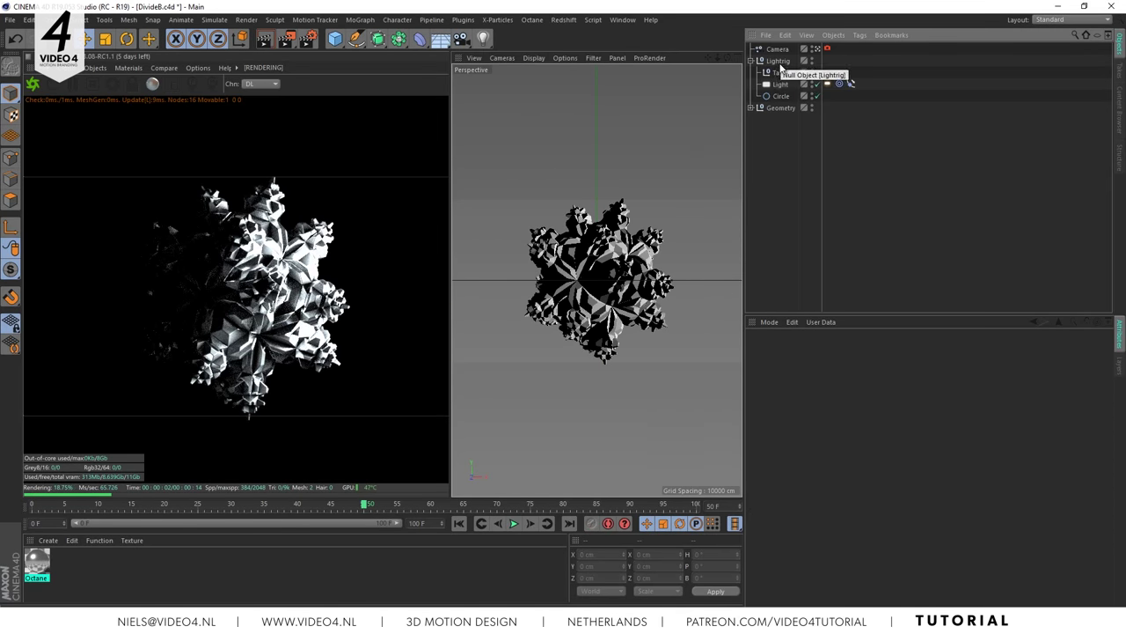
Step: Set the circle's heading rotation to 0° and keyframe it at frame 0
{"action": "left_click", "coordinate": [781, 97]}
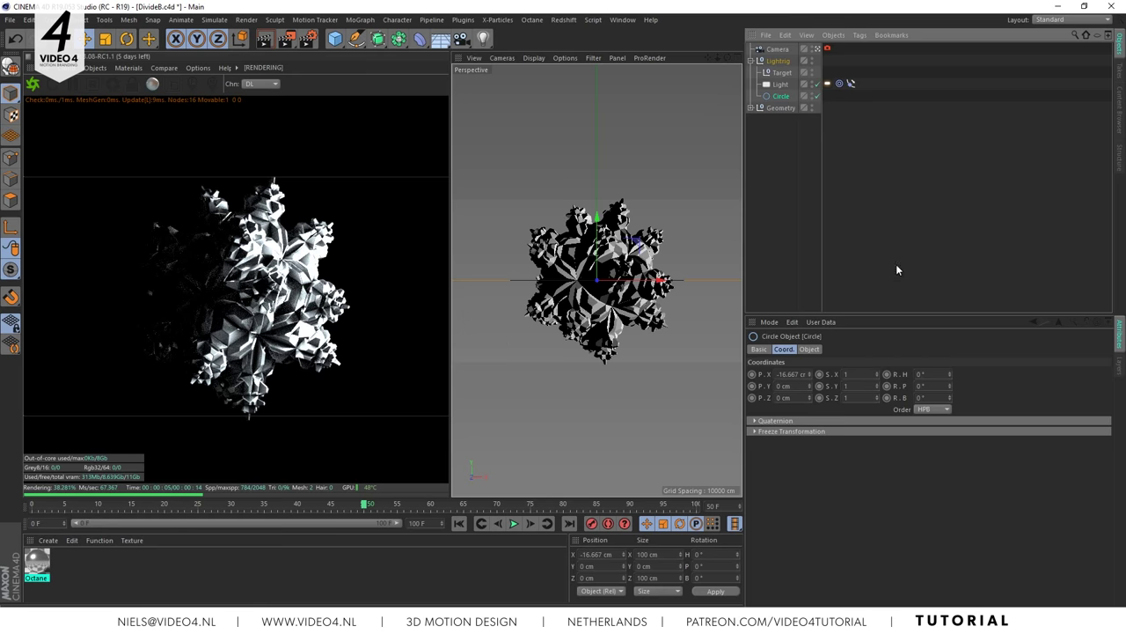
{"action": "left_click_drag", "start_coordinate": [948, 374], "coordinate": [885, 375]}
{"action": "type", "text": "0"}
{"action": "key", "text": "Return"}
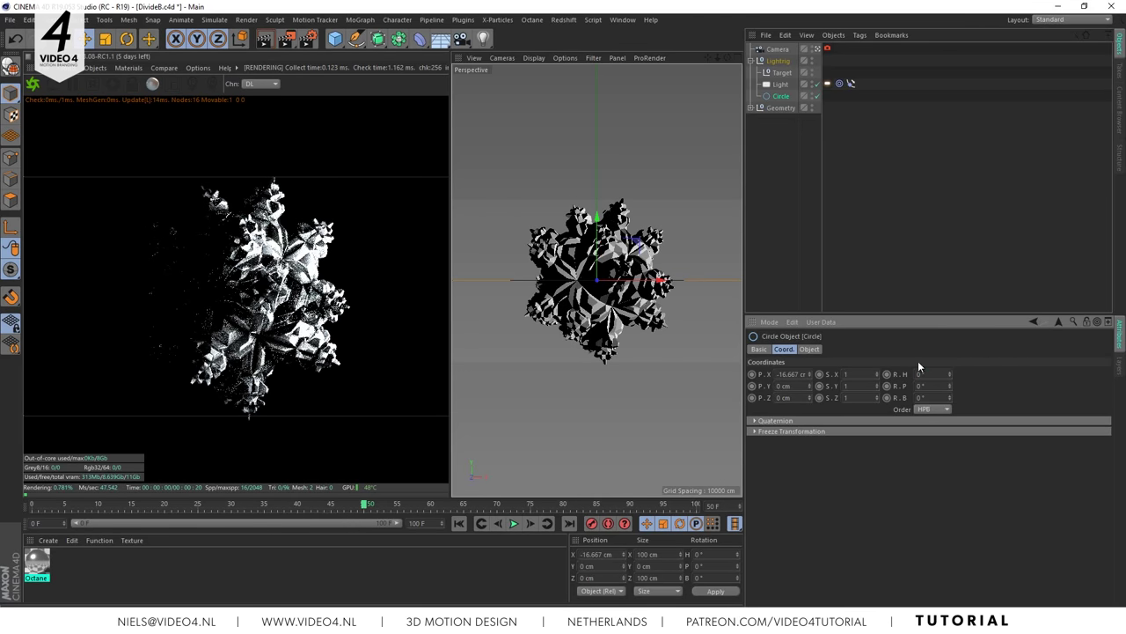
{"action": "left_click_drag", "start_coordinate": [330, 506], "coordinate": [8, 510]}
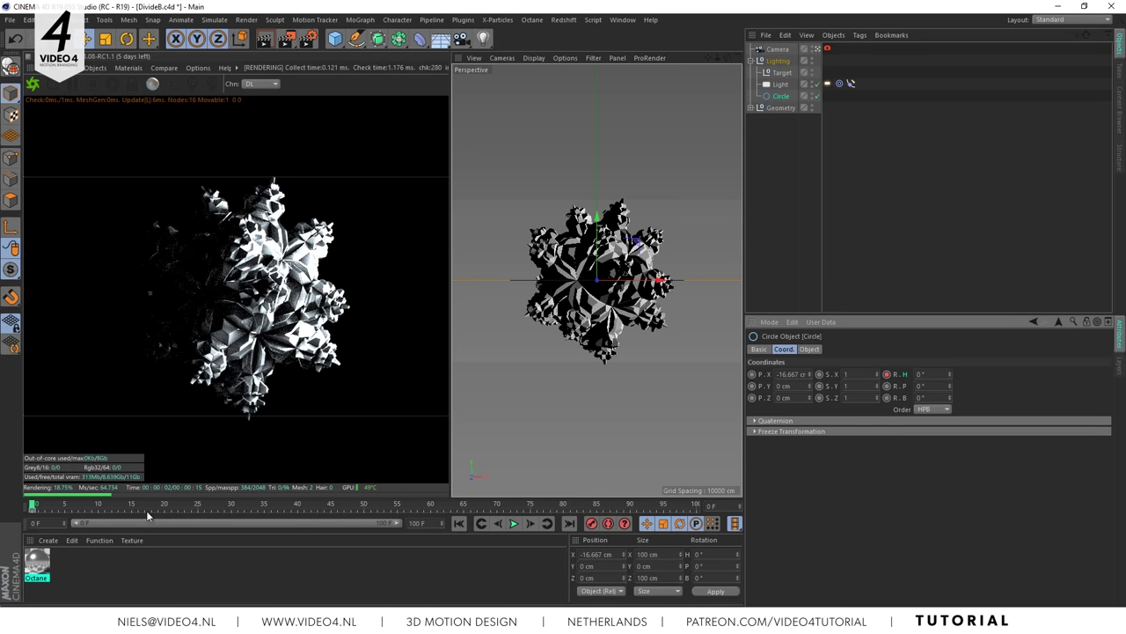
Step: Set the circle's heading rotation to 360° at frame 40 and keyframe it
{"action": "left_click_drag", "start_coordinate": [52, 514], "coordinate": [297, 515]}
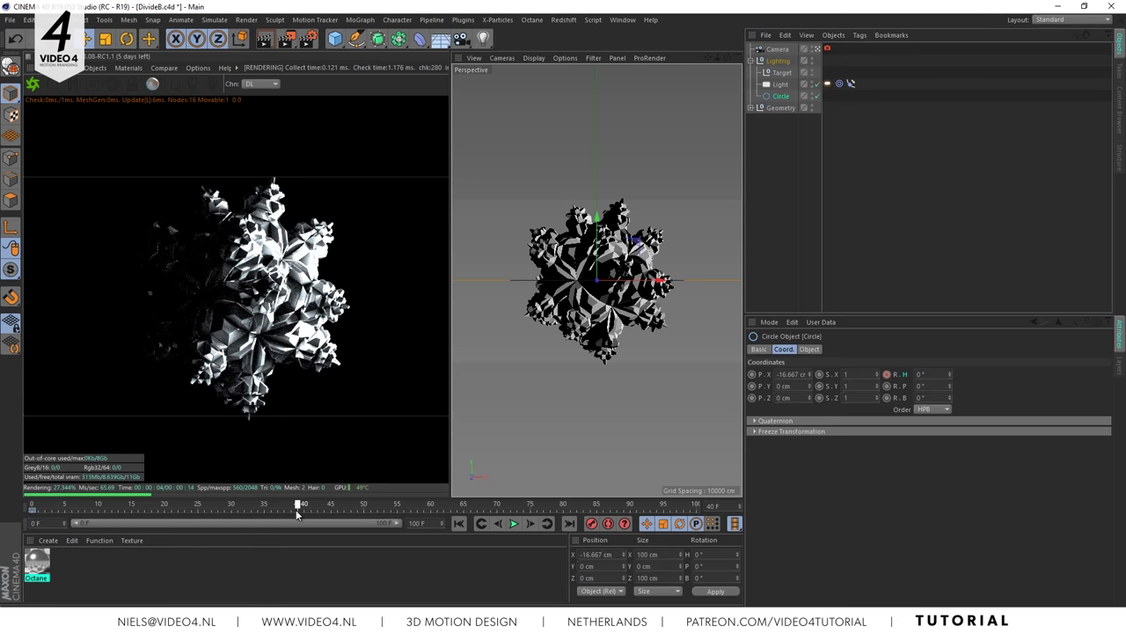
{"action": "left_click", "coordinate": [924, 374]}
{"action": "type", "text": "360"}
{"action": "key", "text": "Return"}
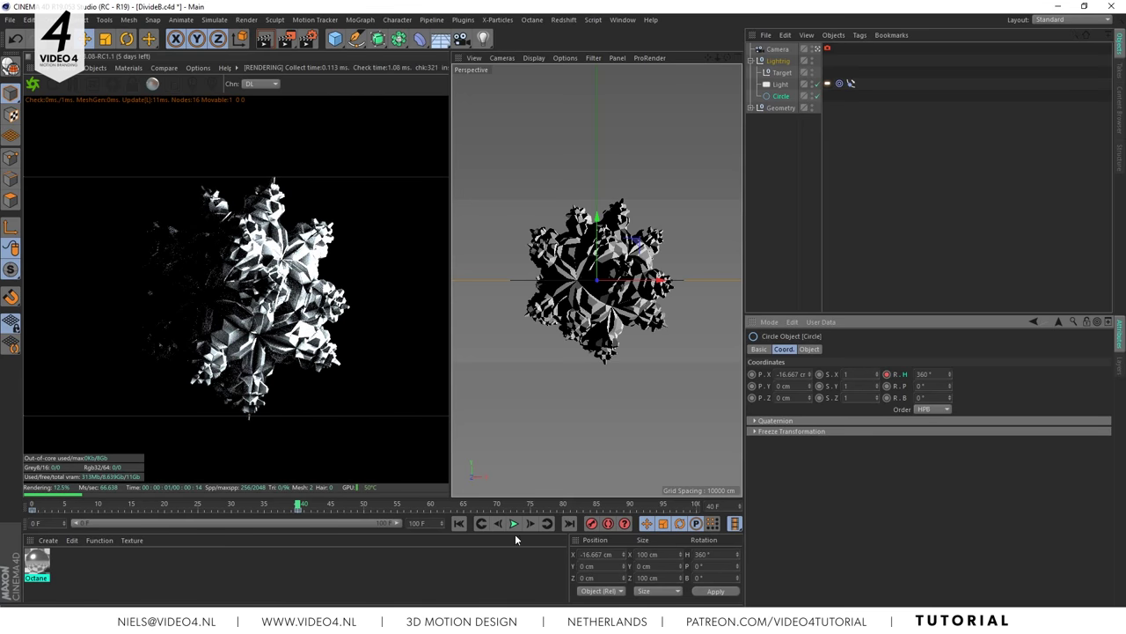
Step: Set the project end to frame 300 and extend the preview range over the full length
{"action": "left_click", "coordinate": [417, 523]}
{"action": "type", "text": "3"}
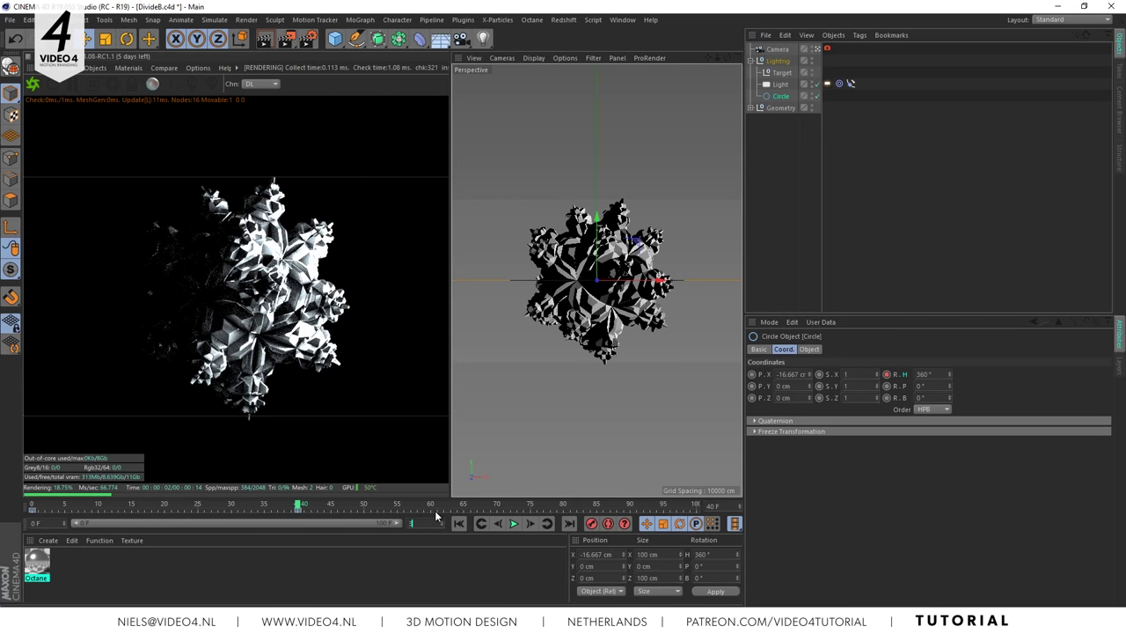
{"action": "type", "text": "00"}
{"action": "key", "text": "Return"}
{"action": "left_click_drag", "start_coordinate": [190, 523], "coordinate": [428, 527]}
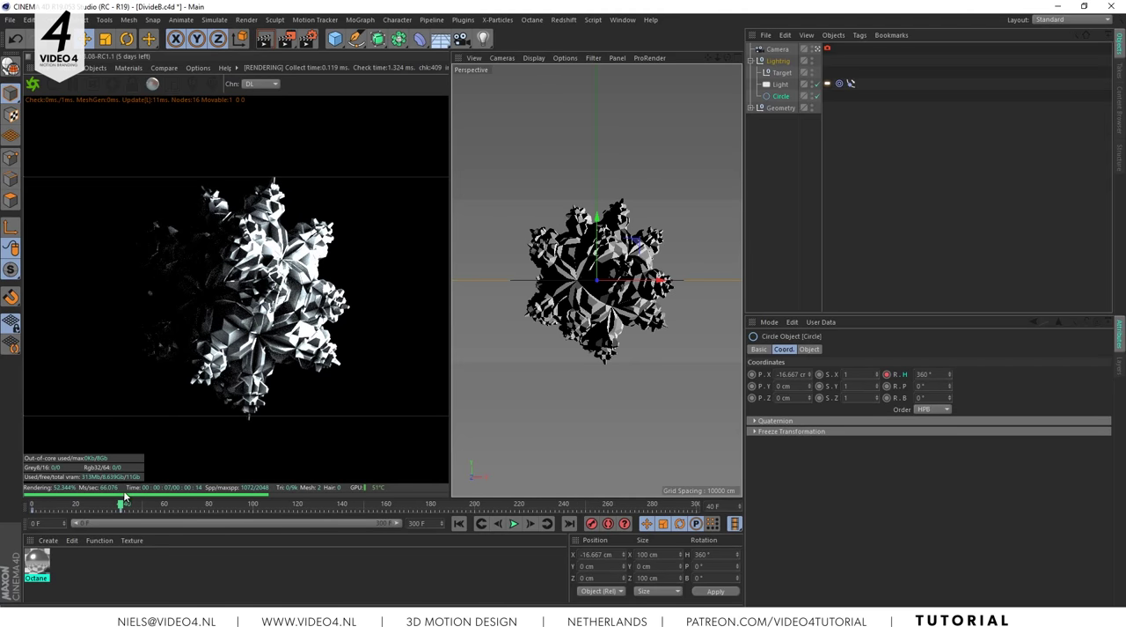
Step: Open the F-Curve timeline in a smaller window over the viewports and frame the circle's whole heading rotation curve
{"action": "left_click_drag", "start_coordinate": [117, 508], "coordinate": [34, 506]}
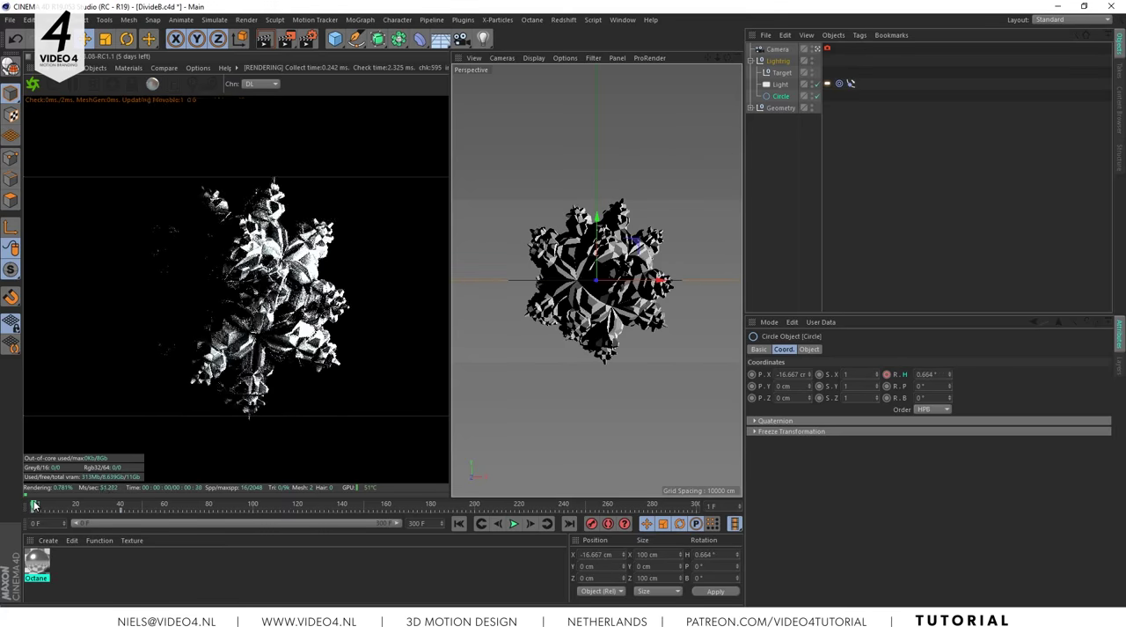
{"action": "left_click", "coordinate": [620, 19]}
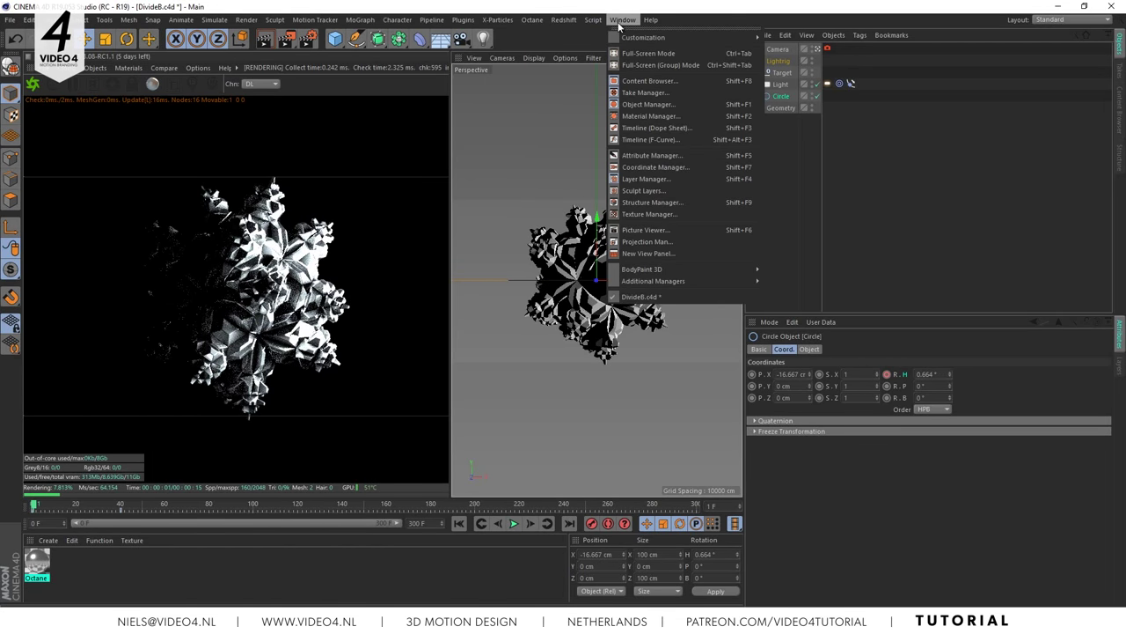
{"action": "left_click", "coordinate": [648, 140]}
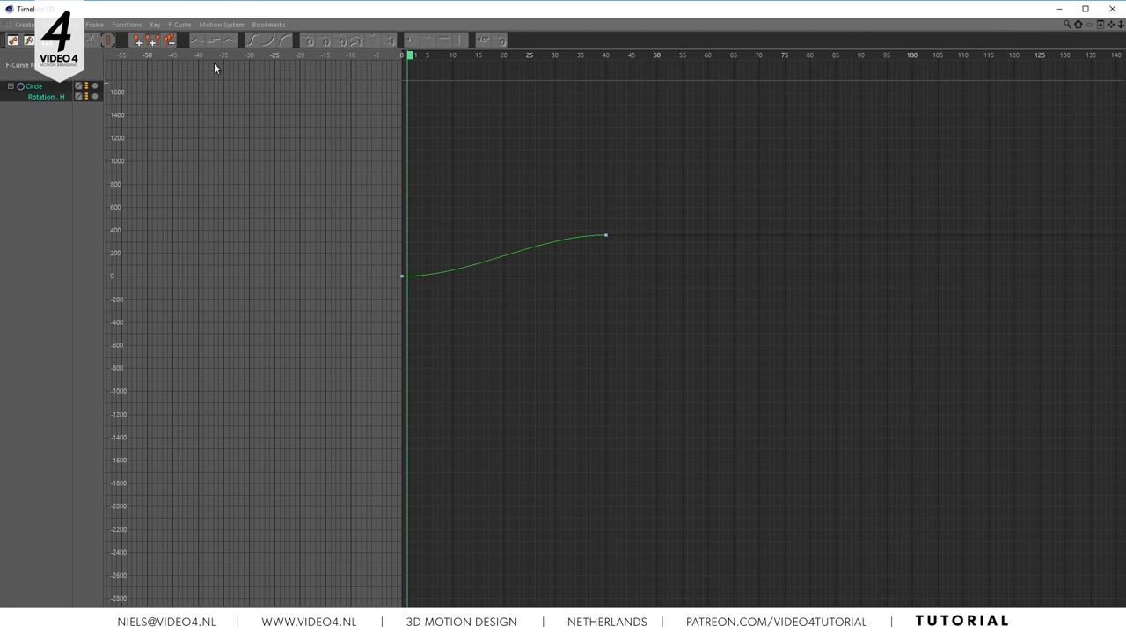
{"action": "left_click_drag", "start_coordinate": [5, 7], "coordinate": [614, 204]}
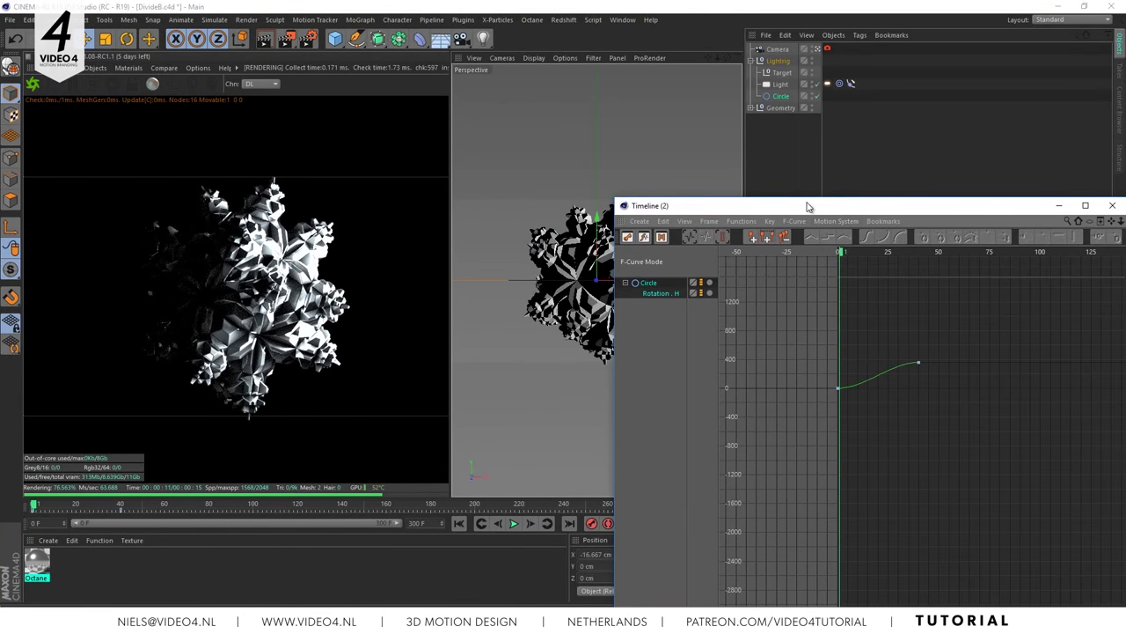
{"action": "left_click_drag", "start_coordinate": [807, 203], "coordinate": [405, 114]}
{"action": "right_click", "coordinate": [518, 219]}
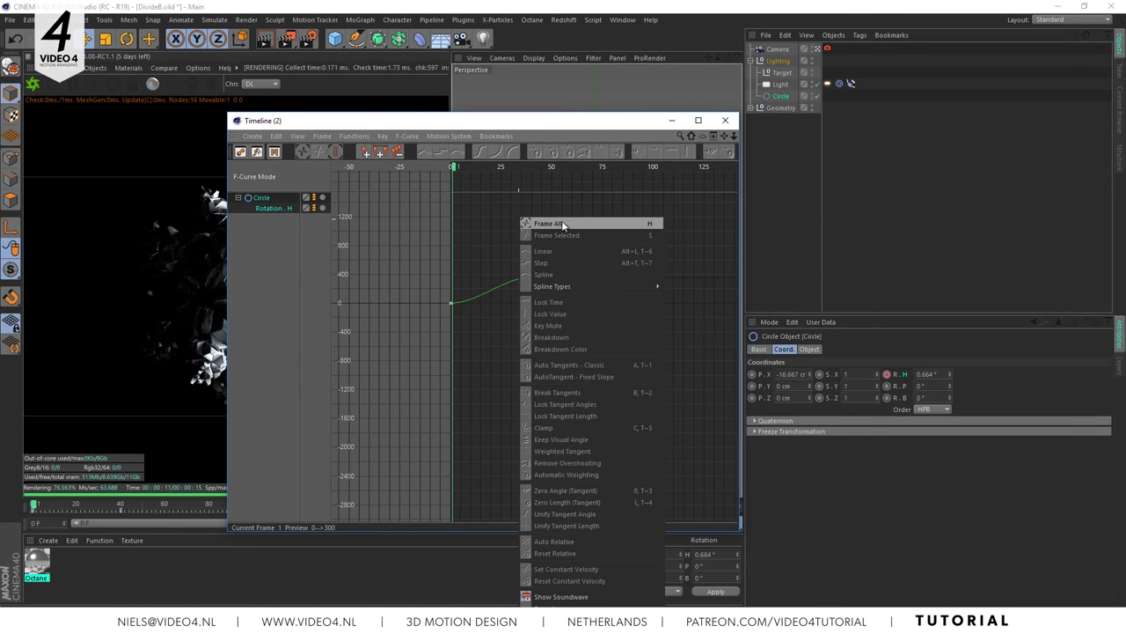
{"action": "left_click", "coordinate": [546, 223]}
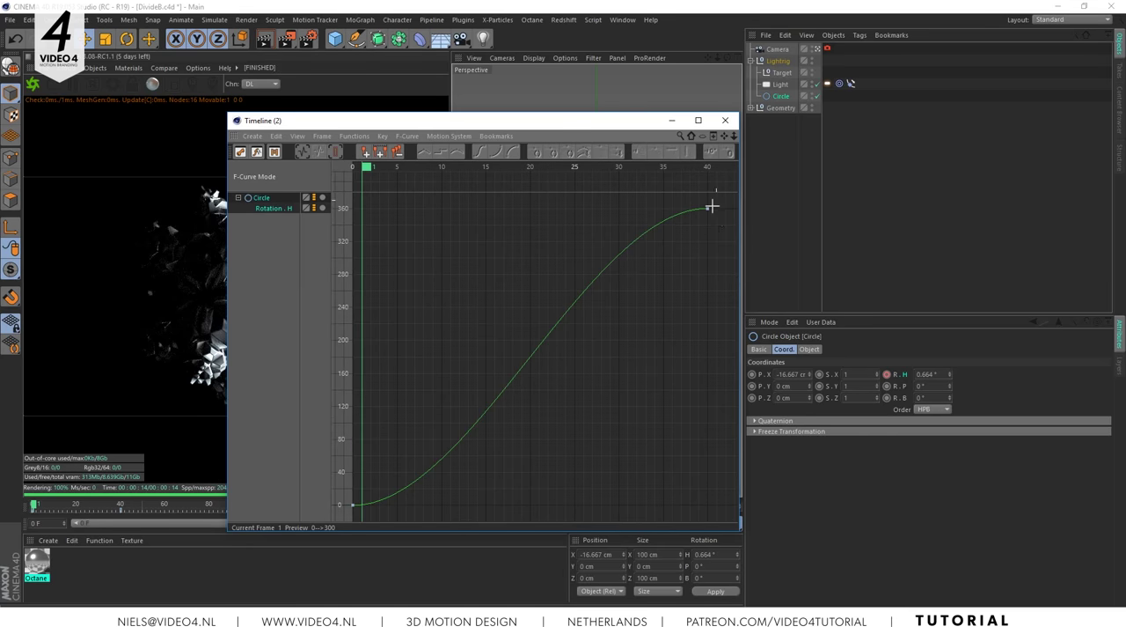
Step: Make both of the circle's heading rotation keys linear for a constant rotation speed
{"action": "left_click_drag", "start_coordinate": [711, 206], "coordinate": [371, 531]}
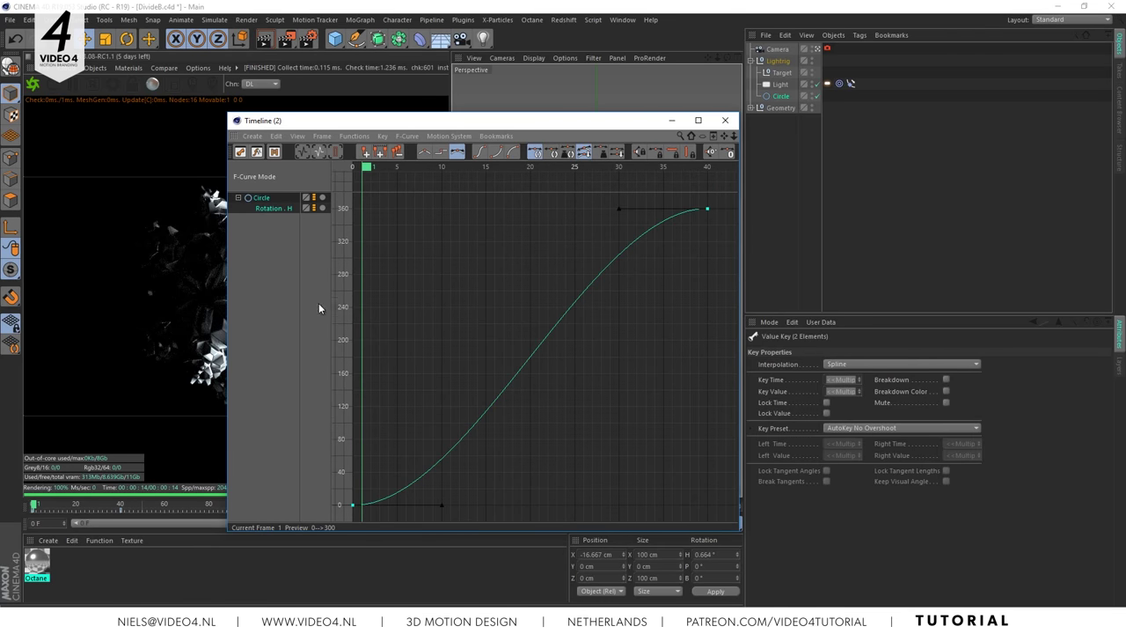
{"action": "left_click", "coordinate": [424, 152]}
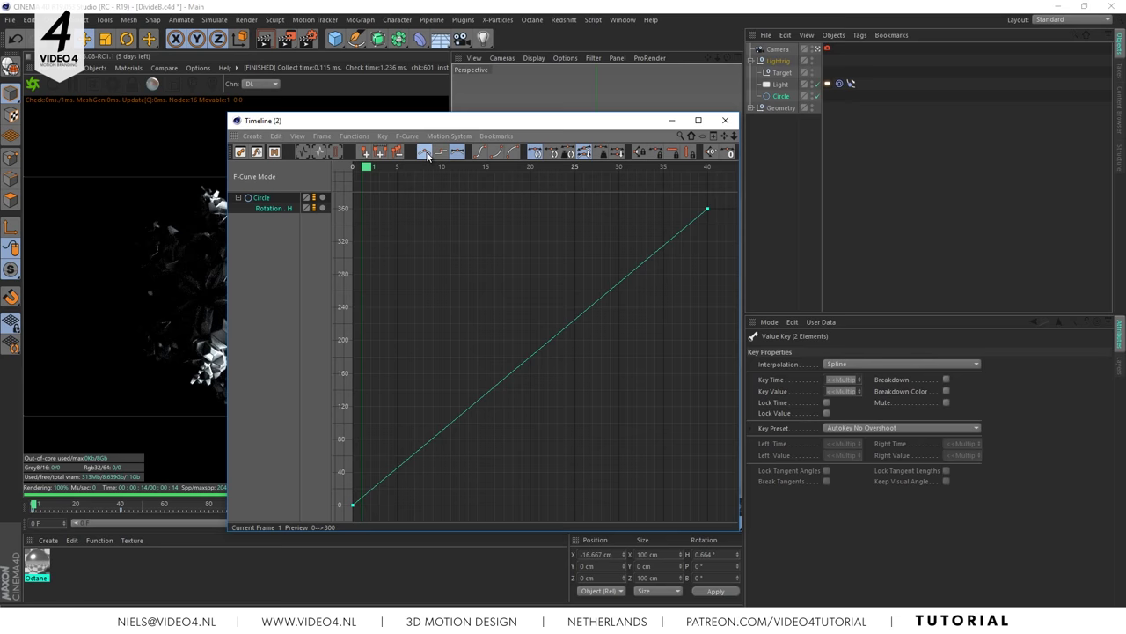
{"action": "left_click", "coordinate": [428, 263]}
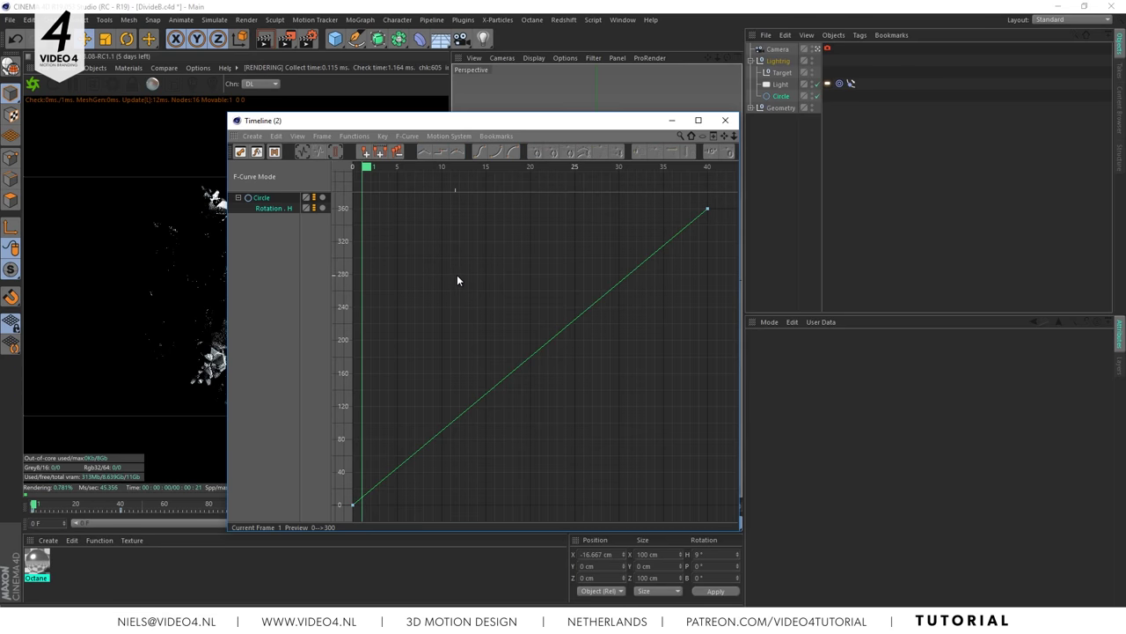
Step: Set the After behaviour of the circle's Rotation . H track to Offset Repeat
{"action": "right_click_drag", "start_coordinate": [490, 276], "coordinate": [164, 372], "text": "alt"}
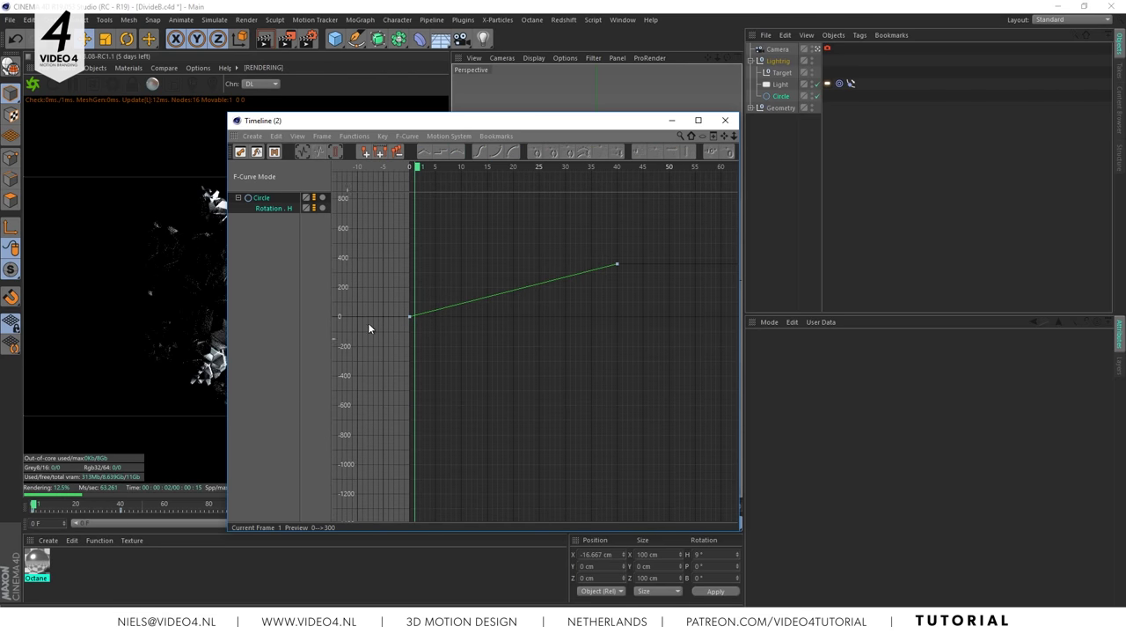
{"action": "middle_click_drag", "start_coordinate": [548, 329], "coordinate": [518, 385], "text": "alt"}
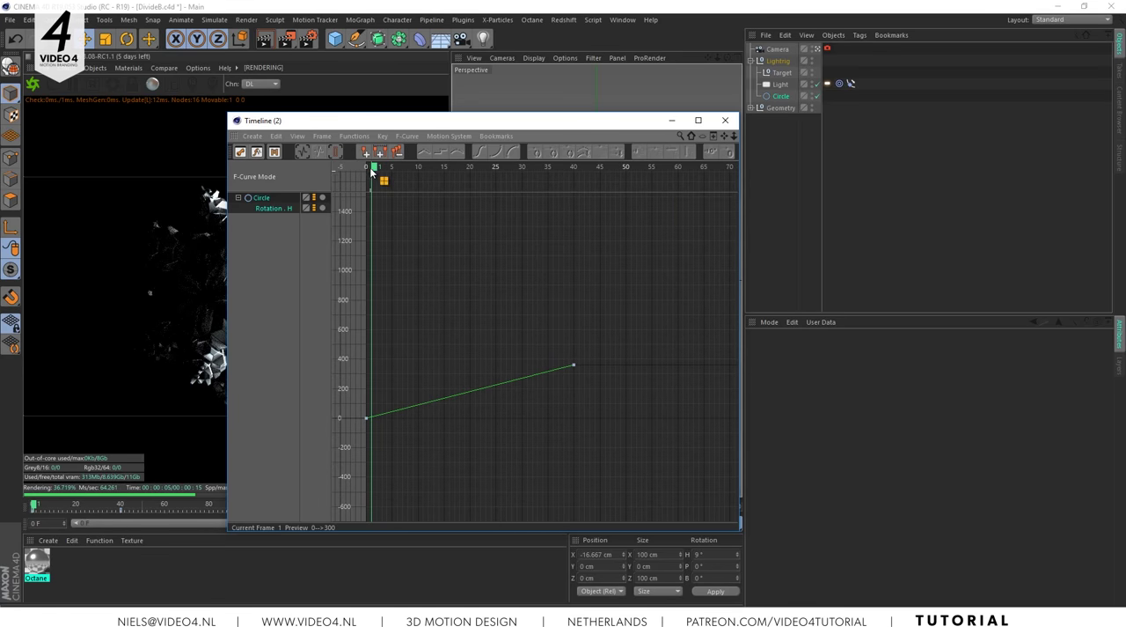
{"action": "left_click_drag", "start_coordinate": [380, 170], "coordinate": [501, 190]}
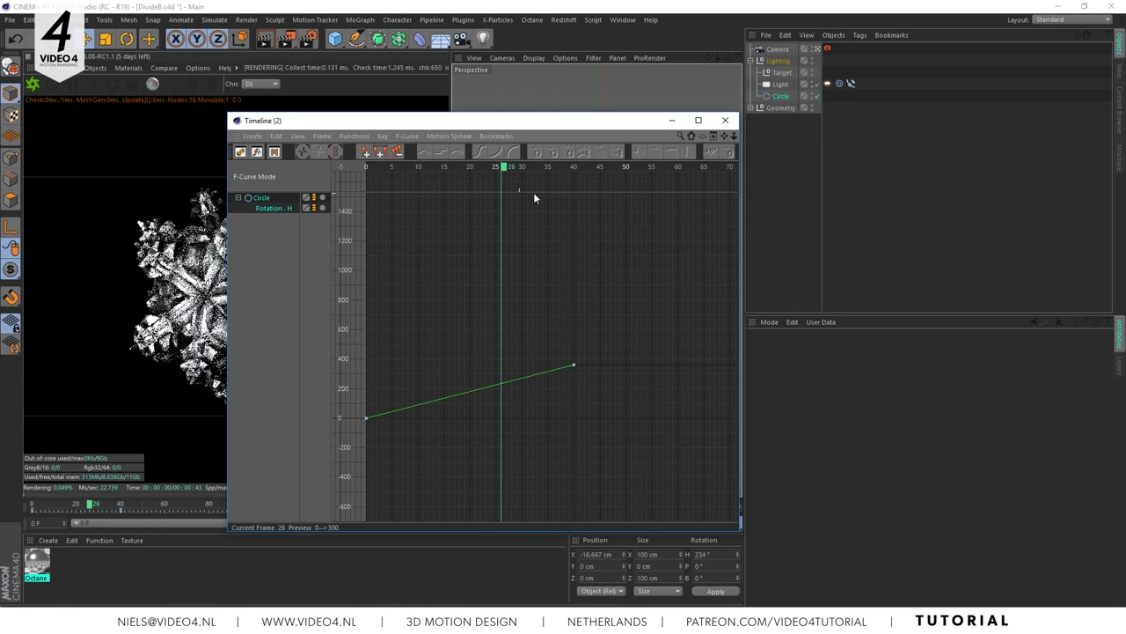
{"action": "left_click", "coordinate": [275, 209]}
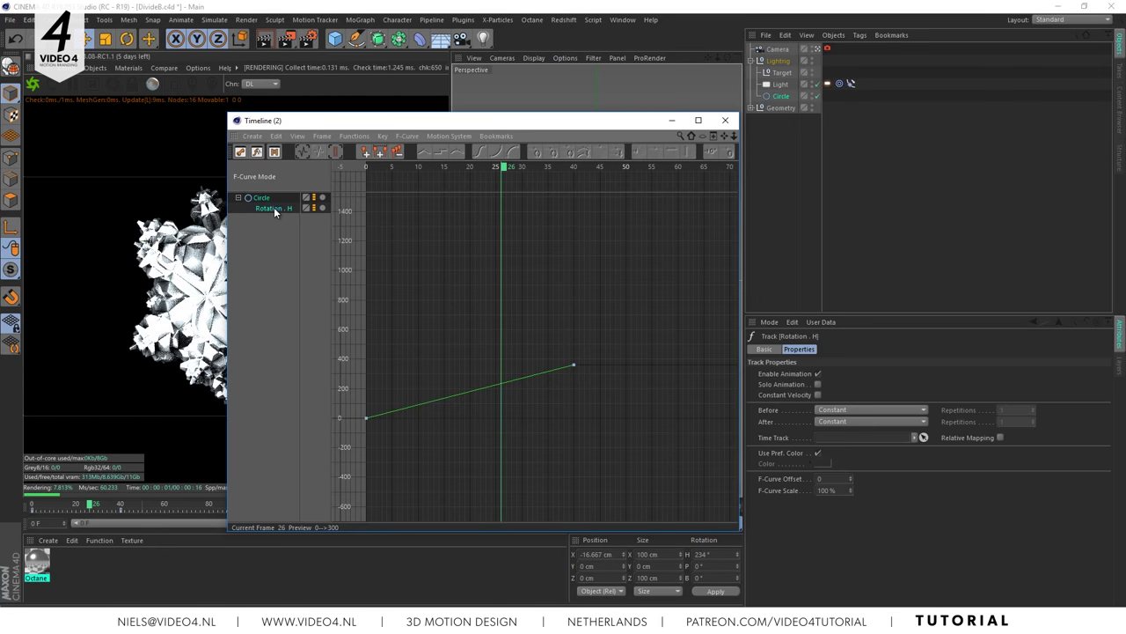
{"action": "left_click", "coordinate": [828, 423]}
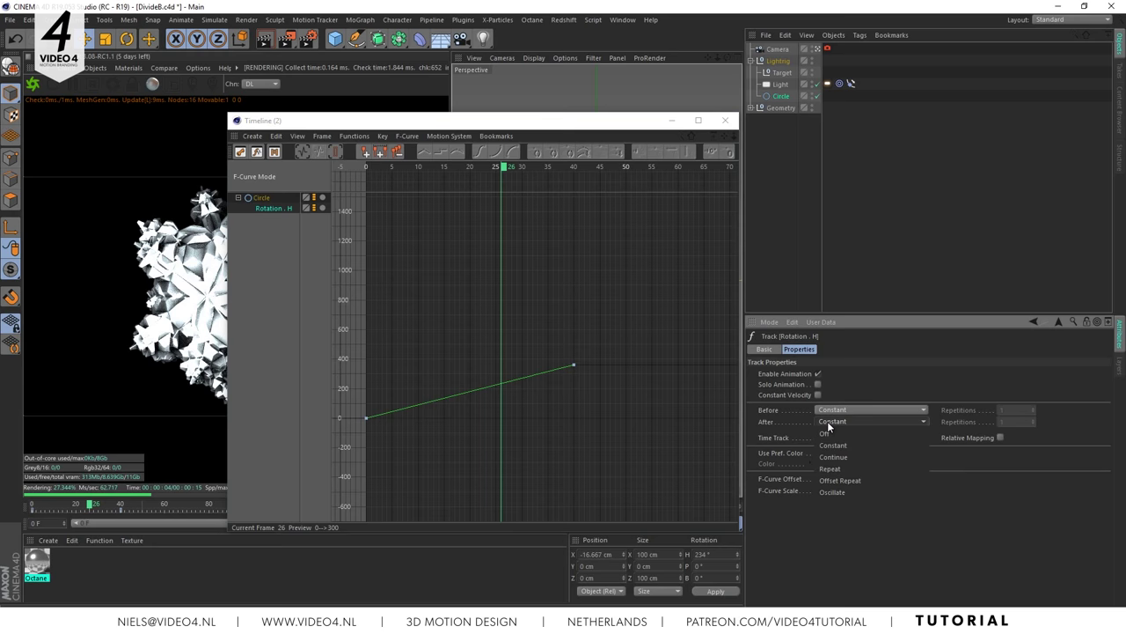
{"action": "left_click", "coordinate": [888, 480]}
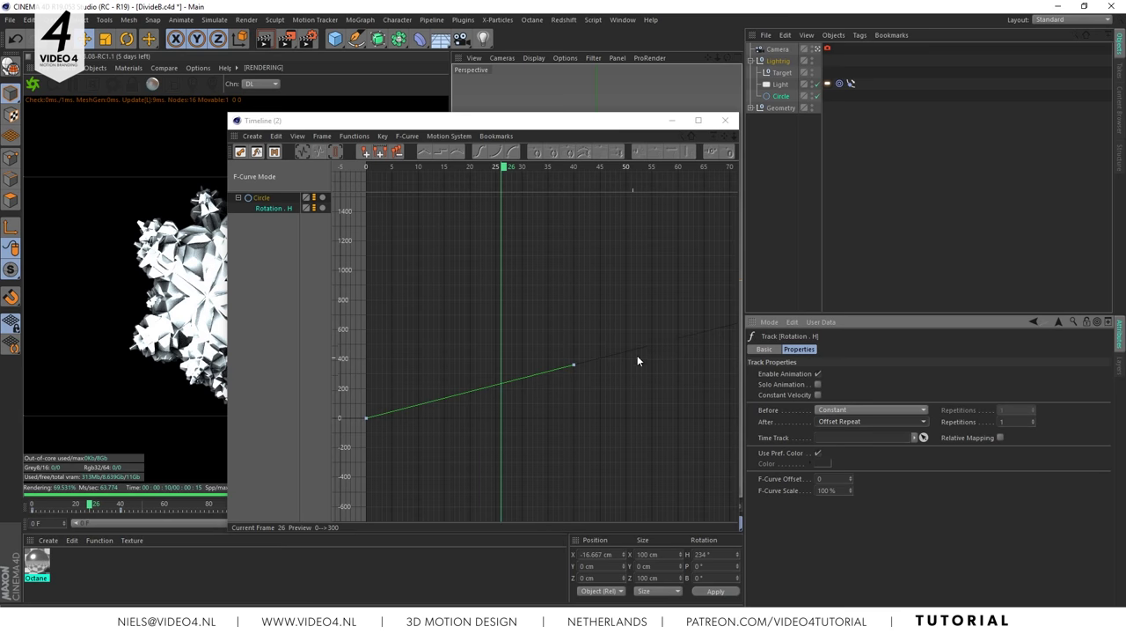
Step: Set the track's After repetitions to 25 and close the F-Curve timeline
{"action": "right_click_drag", "start_coordinate": [688, 327], "coordinate": [356, 362], "text": "alt"}
{"action": "middle_click_drag", "start_coordinate": [626, 341], "coordinate": [461, 375], "text": "alt"}
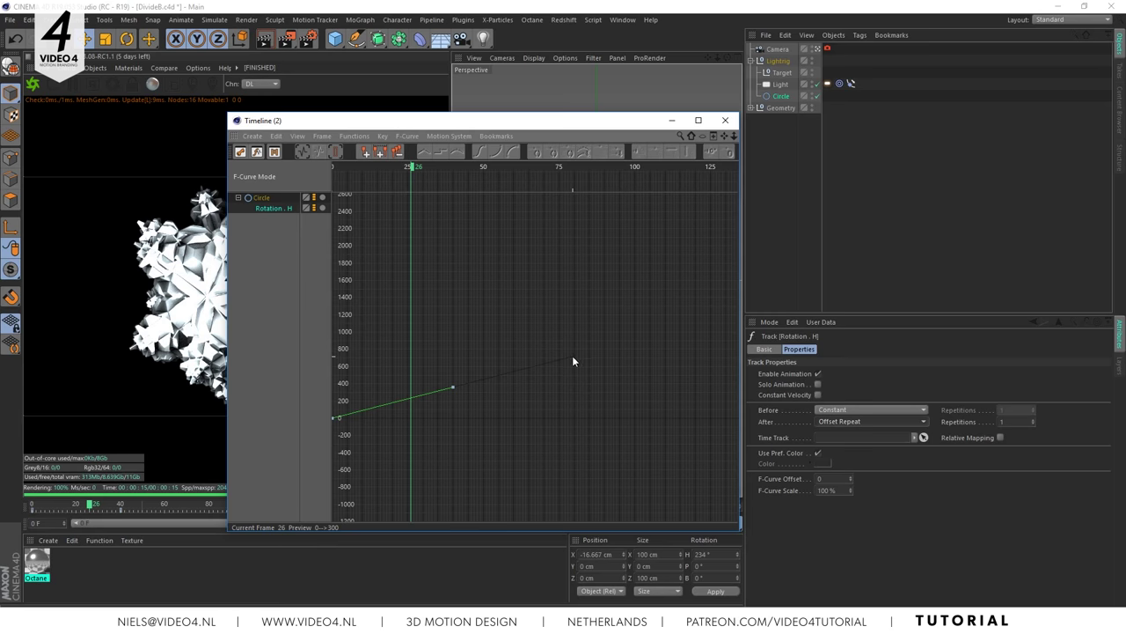
{"action": "left_click_drag", "start_coordinate": [1009, 422], "coordinate": [992, 424]}
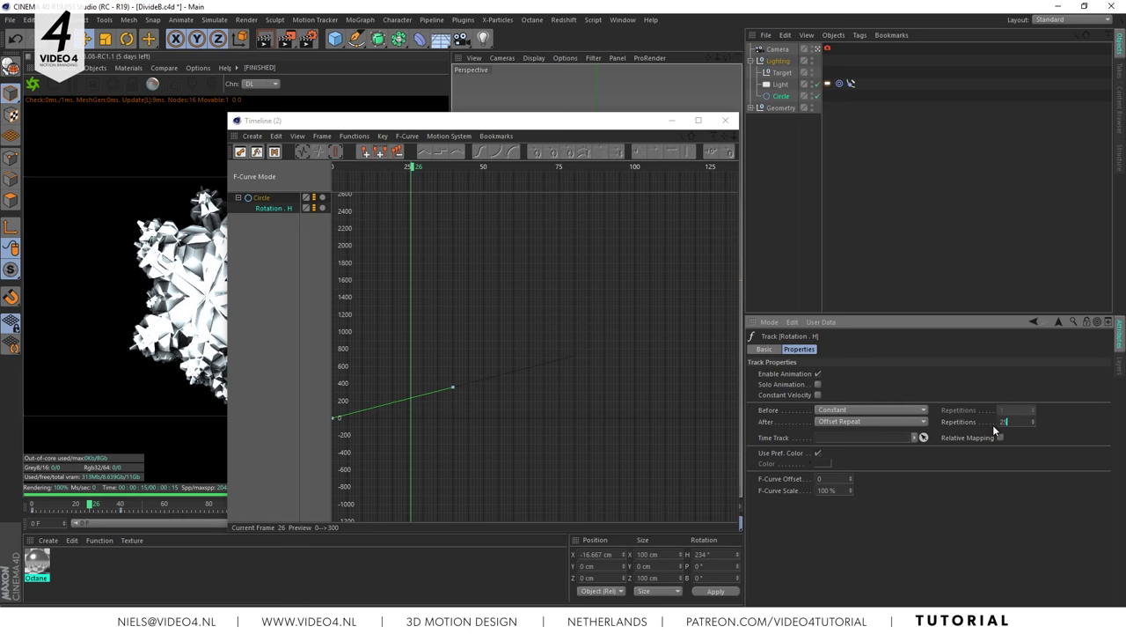
{"action": "key", "text": "Return"}
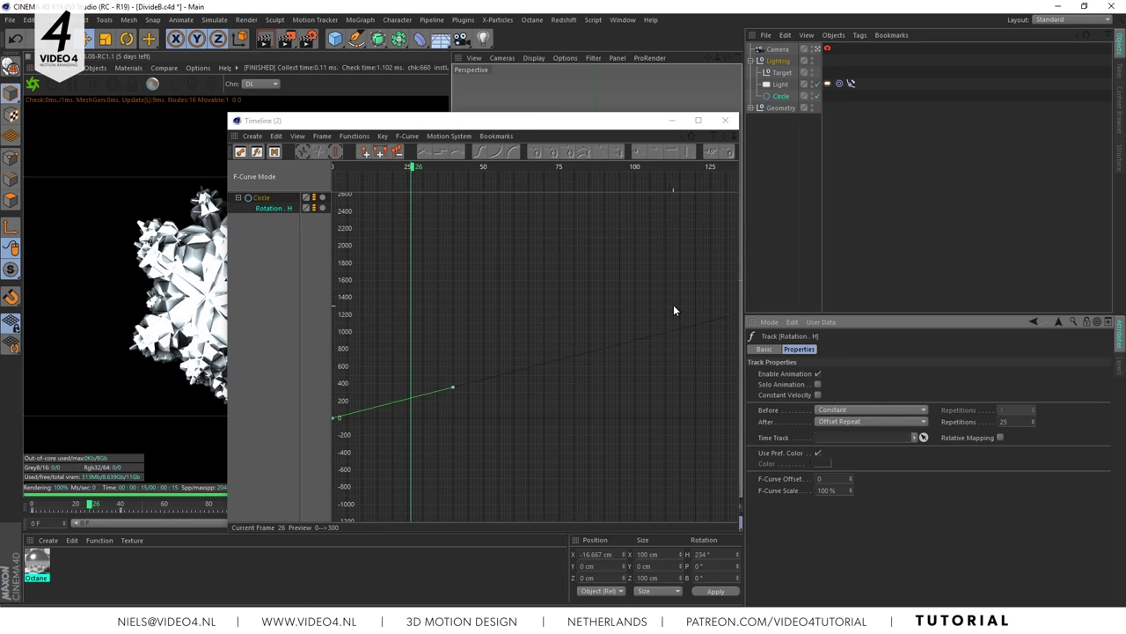
{"action": "key", "text": "h"}
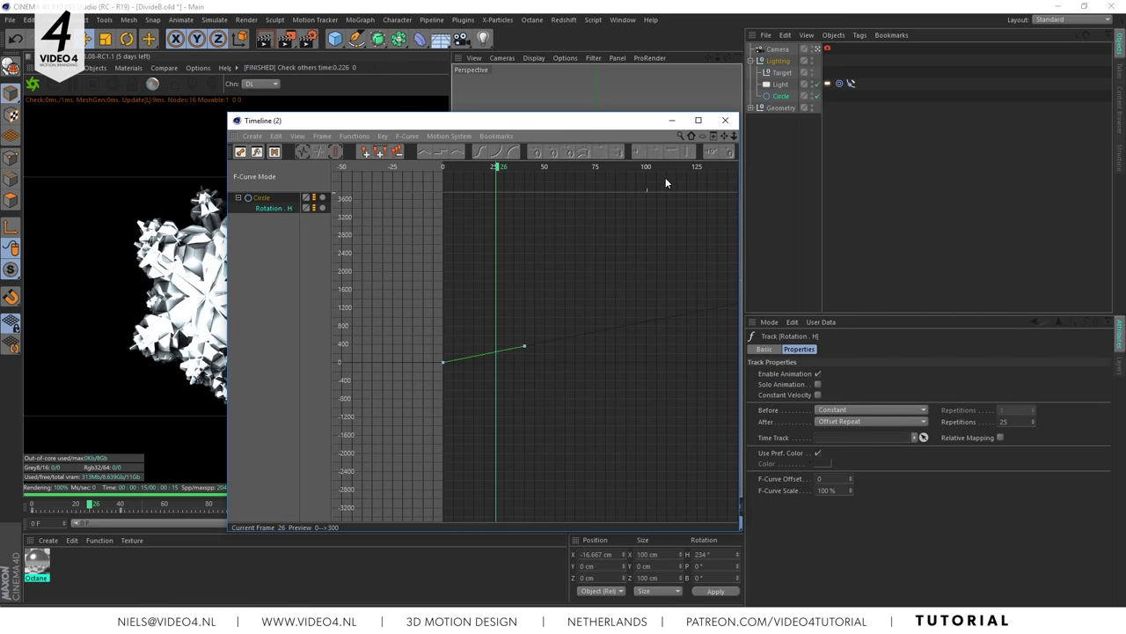
{"action": "left_click", "coordinate": [724, 119]}
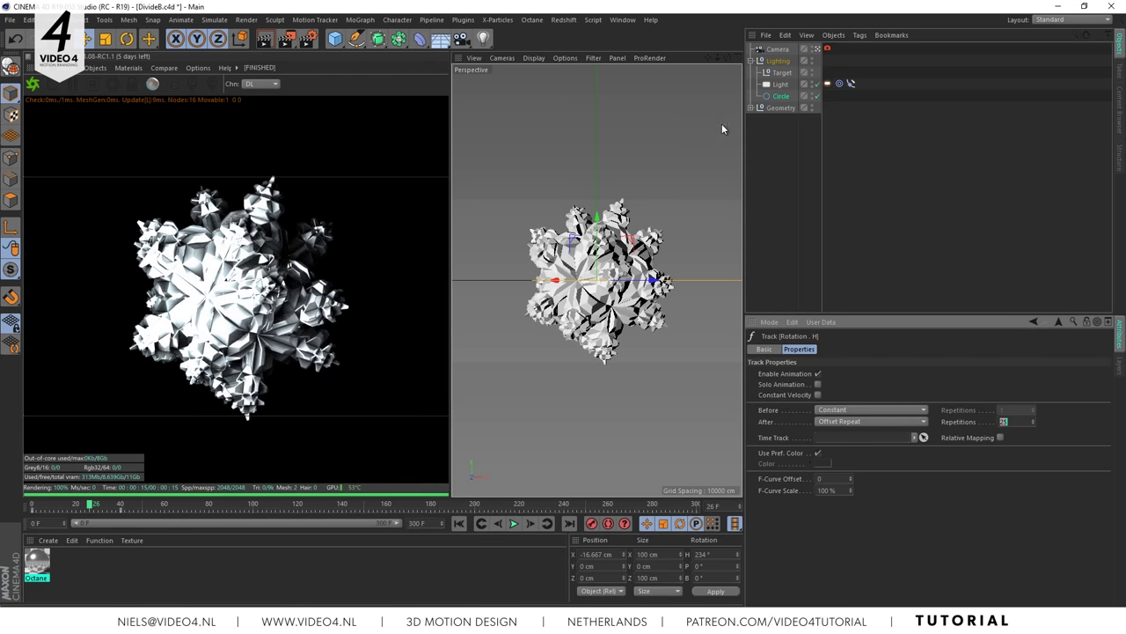
Step: Play the animation from the first frame to check the light circling the fractal
{"action": "left_click", "coordinate": [458, 524]}
{"action": "left_click", "coordinate": [514, 523]}
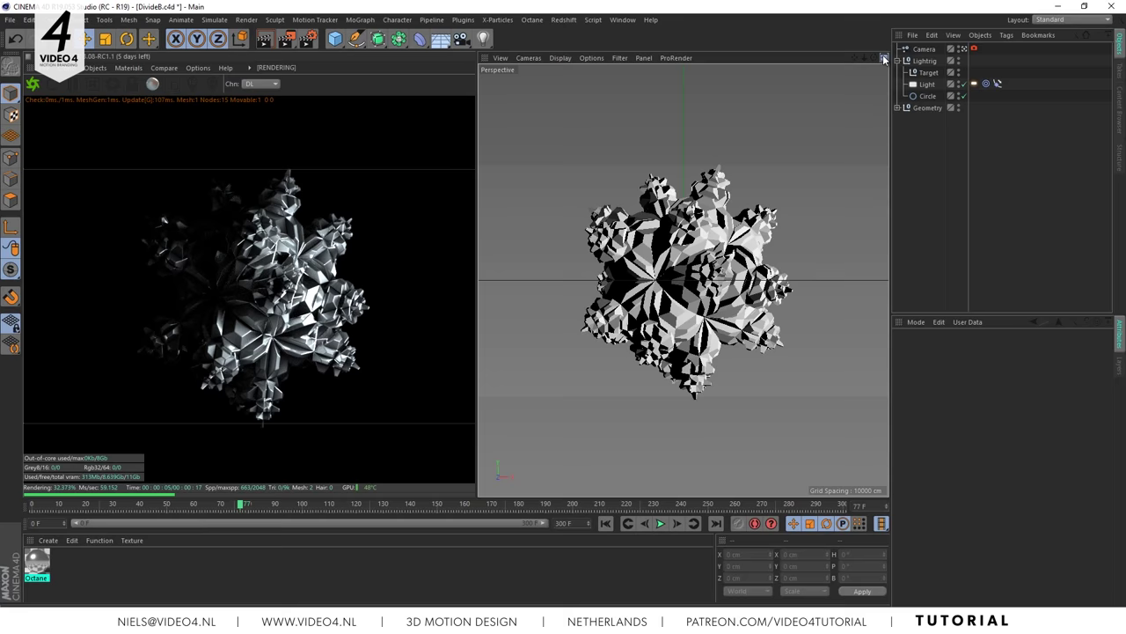
Step: In the four-view layout, lower the circle along Y to about -40 cm, below the fractal
{"action": "left_click", "coordinate": [884, 59]}
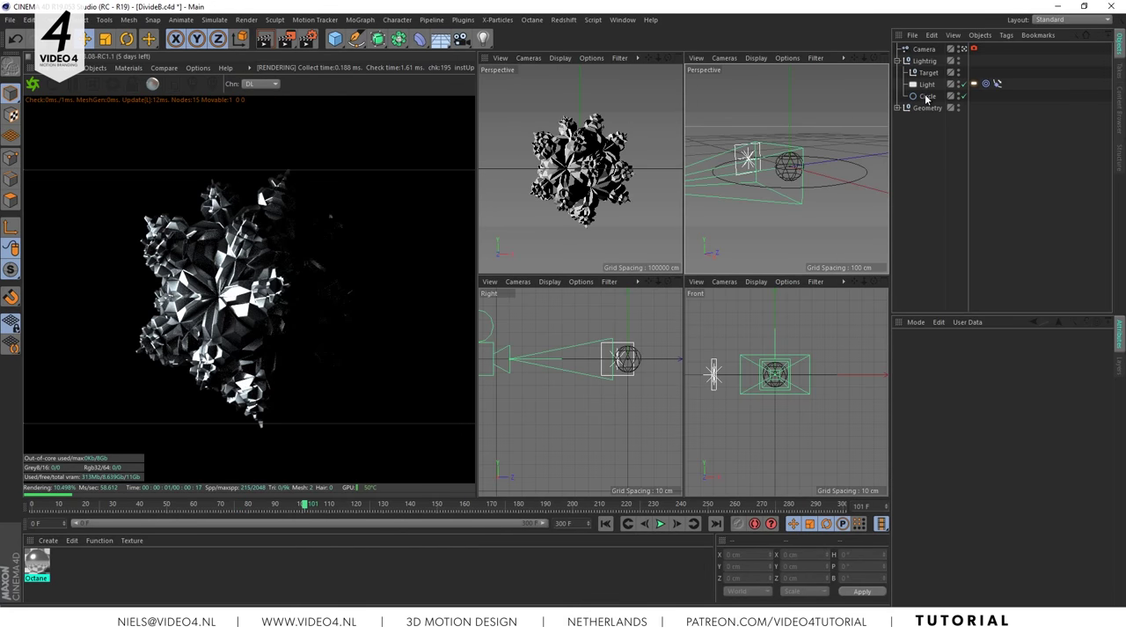
{"action": "left_click", "coordinate": [925, 96]}
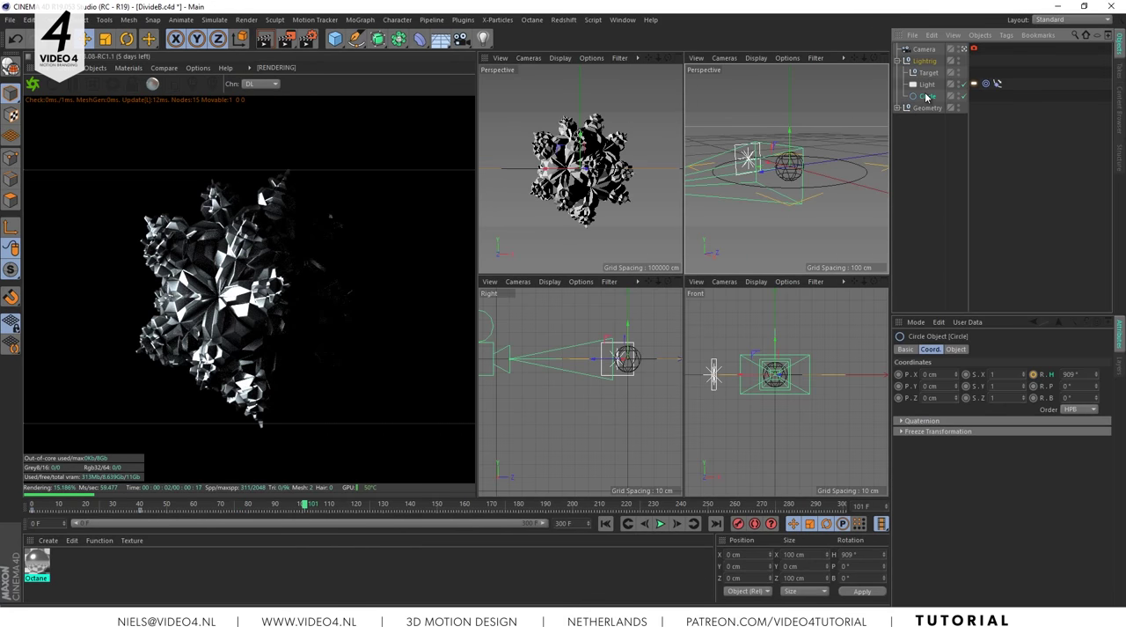
{"action": "left_click_drag", "start_coordinate": [789, 134], "coordinate": [788, 201]}
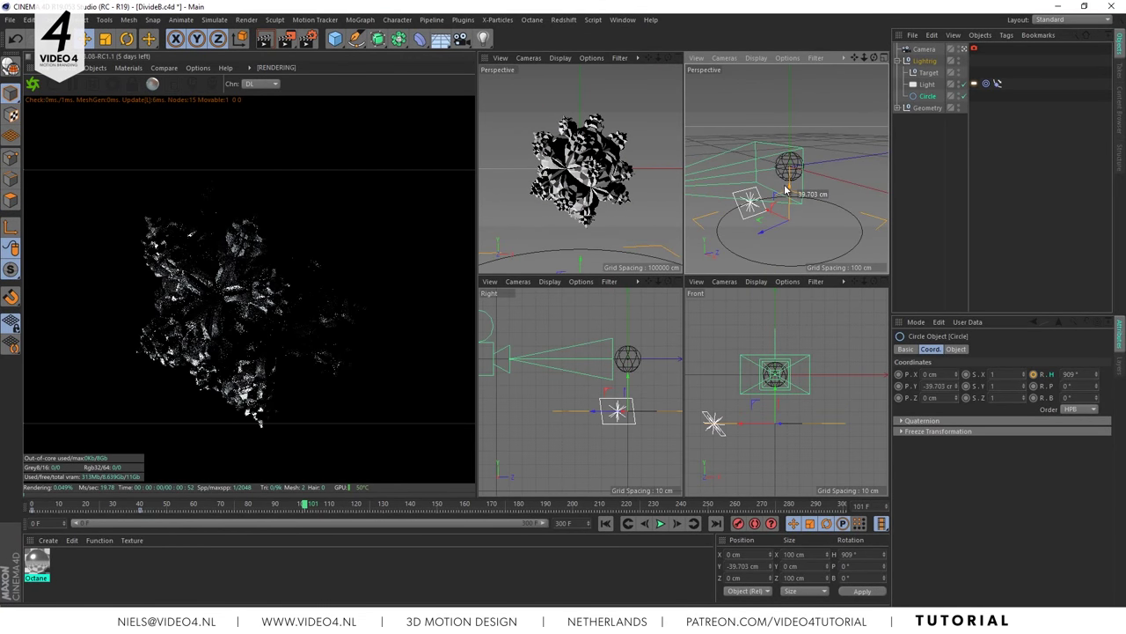
Step: Lower the light's Target null along Y to about -15 cm and scrub to frame 193
{"action": "left_click", "coordinate": [929, 73]}
{"action": "left_click_drag", "start_coordinate": [789, 152], "coordinate": [814, 173]}
{"action": "mouse_move", "coordinate": [533, 503]}
{"action": "left_mouse_down"}
{"action": "mouse_move", "coordinate": [583, 503]}
{"action": "mouse_move", "coordinate": [554, 502]}
{"action": "left_mouse_up"}
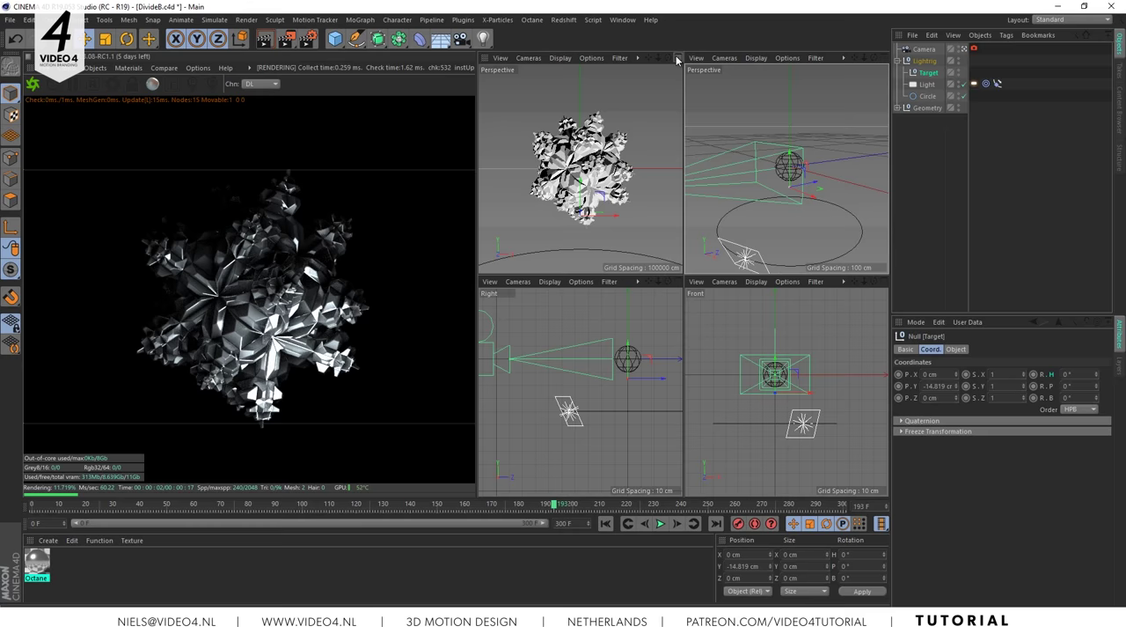
Step: Maximize the camera view and dolly the camera in to about -50 cm on Z
{"action": "left_click", "coordinate": [677, 59]}
{"action": "left_click", "coordinate": [862, 58]}
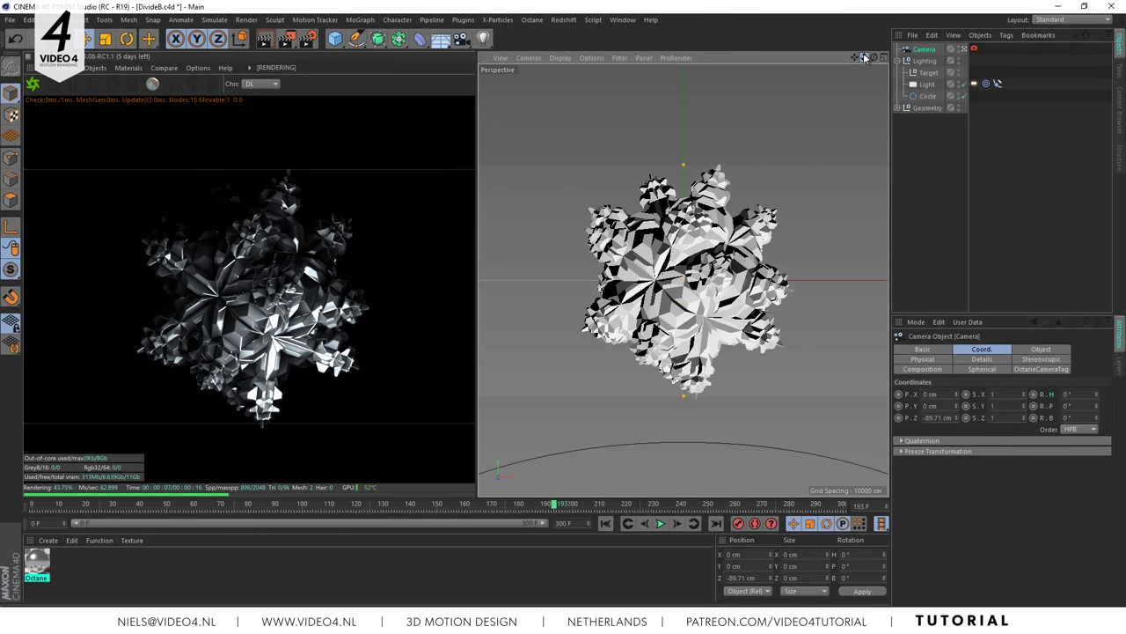
{"action": "left_click_drag", "start_coordinate": [865, 59], "coordinate": [869, 12]}
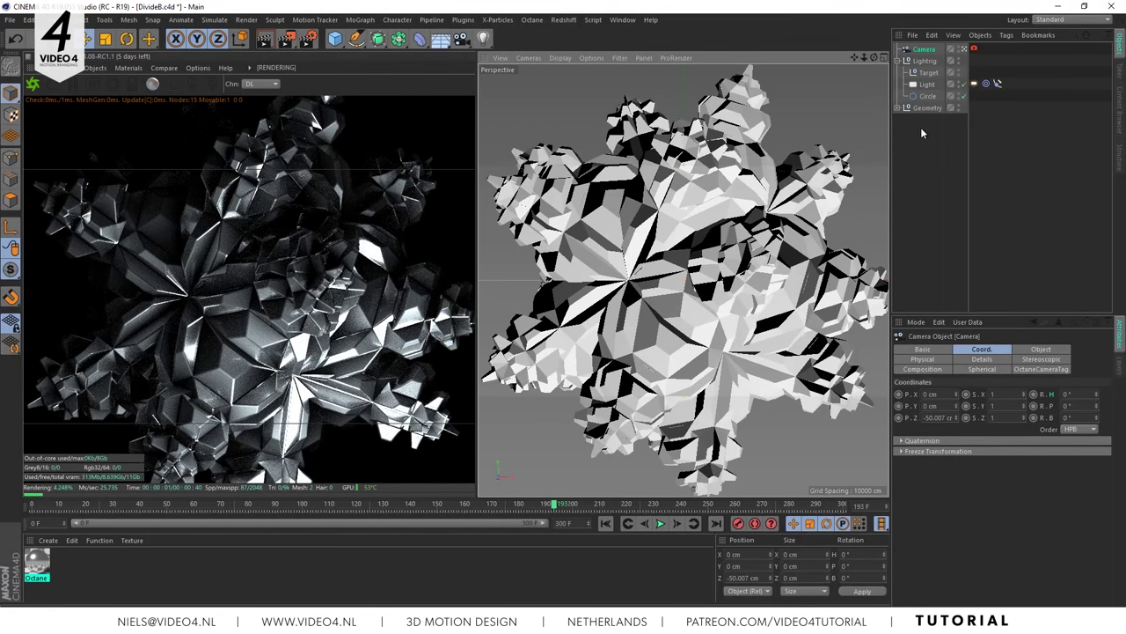
Step: Pan the camera down to frame the fractal's lower half and scrub through the animation to check the lighting
{"action": "left_click", "coordinate": [853, 133]}
{"action": "left_click_drag", "start_coordinate": [851, 59], "coordinate": [858, 5]}
{"action": "left_click_drag", "start_coordinate": [853, 58], "coordinate": [850, 14]}
{"action": "mouse_move", "coordinate": [855, 58]}
{"action": "left_mouse_down"}
{"action": "mouse_move", "coordinate": [863, 13]}
{"action": "mouse_move", "coordinate": [854, 56]}
{"action": "left_mouse_up"}
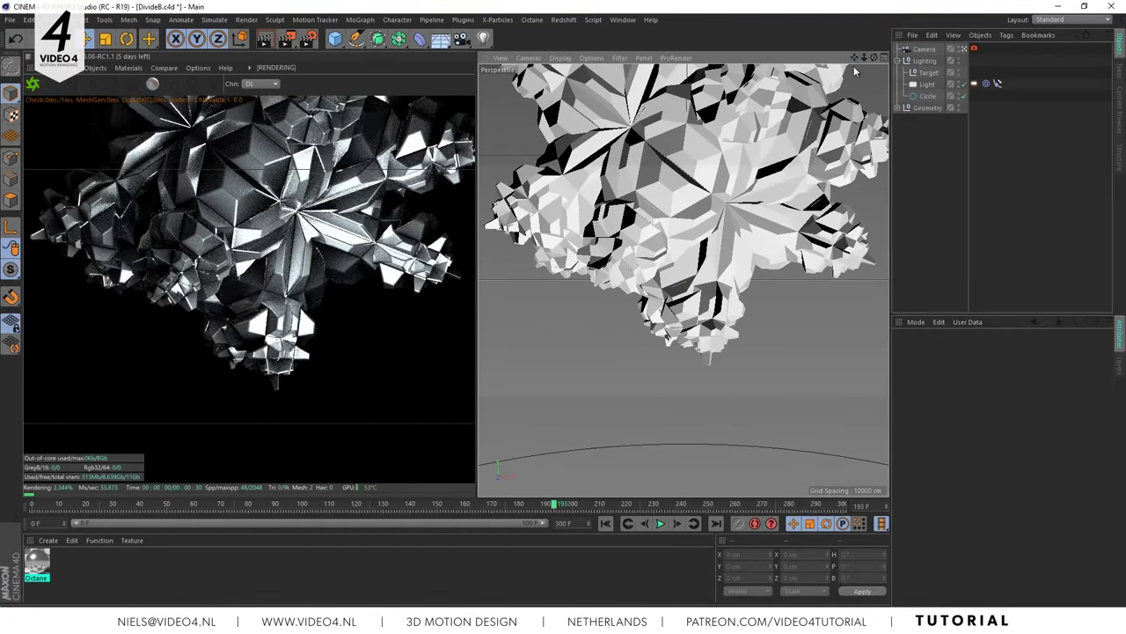
{"action": "left_click_drag", "start_coordinate": [550, 509], "coordinate": [823, 511]}
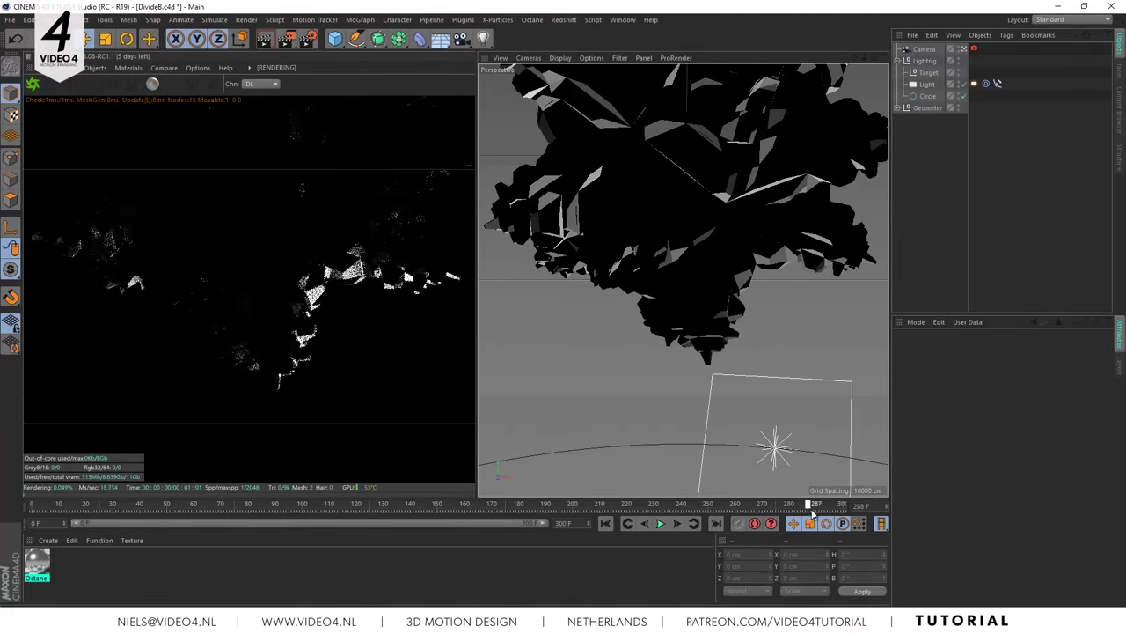
{"action": "left_click_drag", "start_coordinate": [46, 509], "coordinate": [194, 512]}
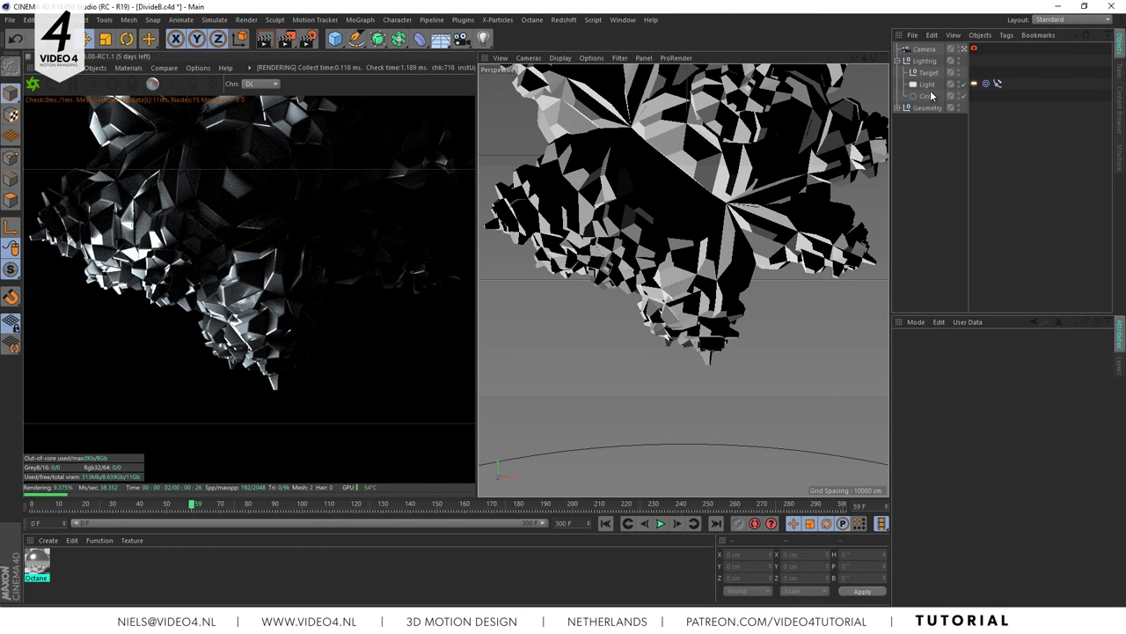
Step: Enable both Bevel deformers in the Geometry group
{"action": "left_click", "coordinate": [906, 107]}
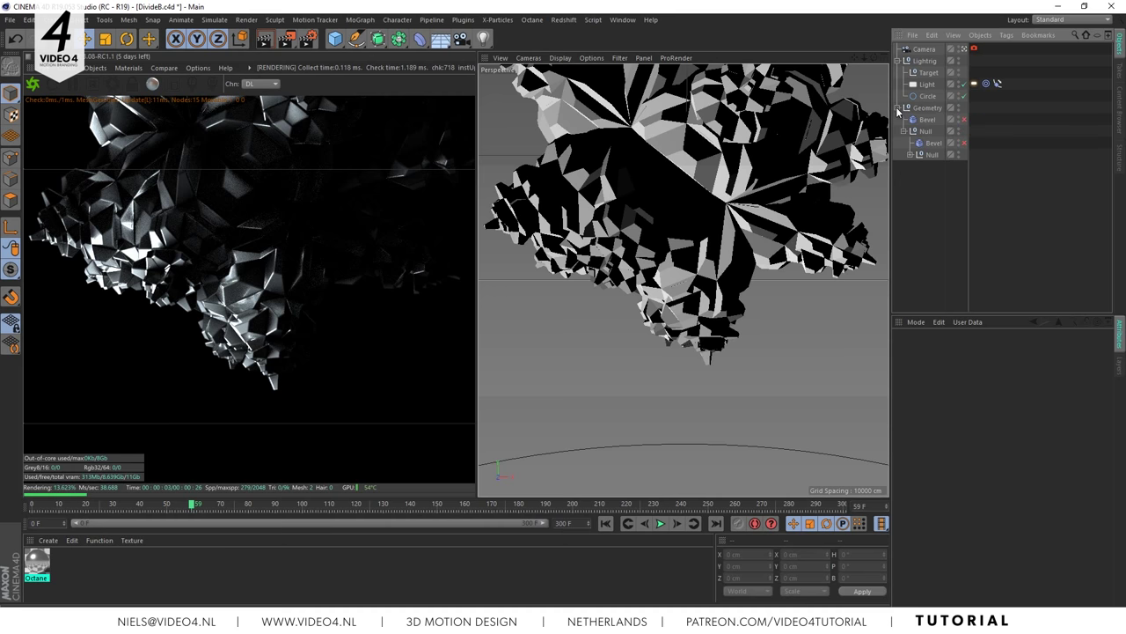
{"action": "left_click", "coordinate": [965, 141]}
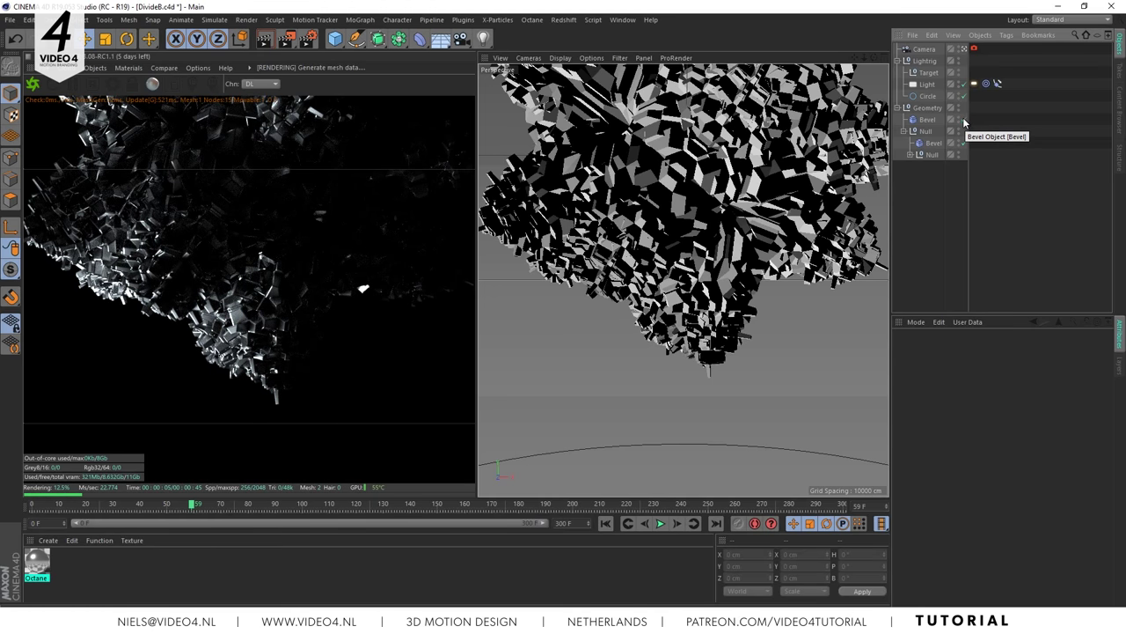
{"action": "left_click", "coordinate": [964, 119]}
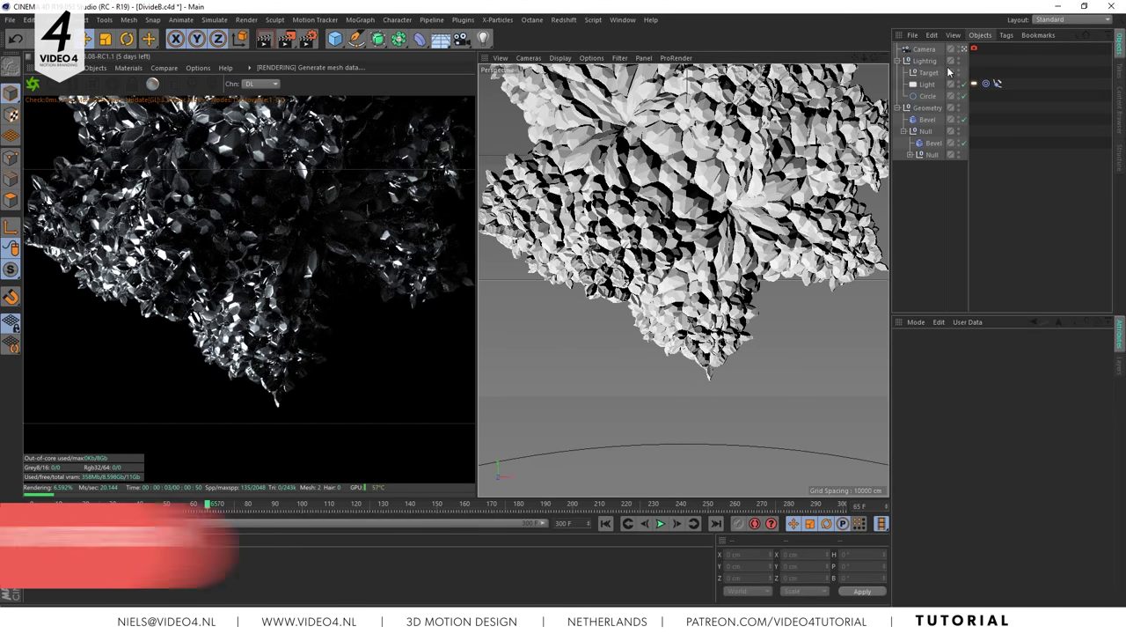
Step: Turn off Auto Focus in the Octane camera tag's Thinlens settings and set Fstop to 0.5
{"action": "left_click", "coordinate": [974, 50]}
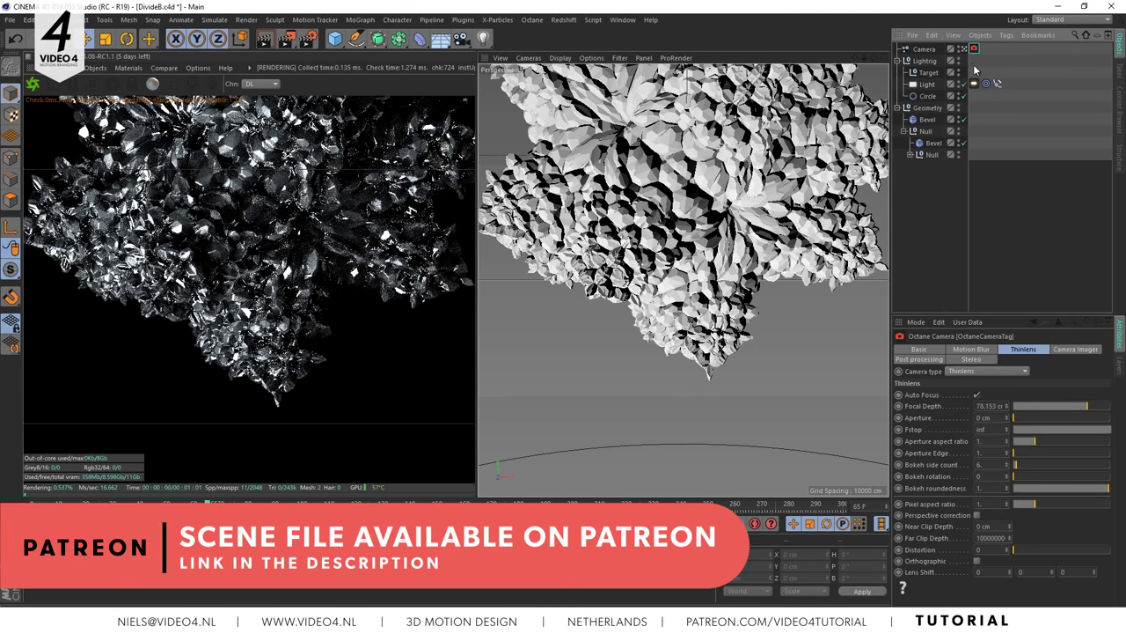
{"action": "left_click", "coordinate": [976, 394]}
{"action": "left_click", "coordinate": [979, 441]}
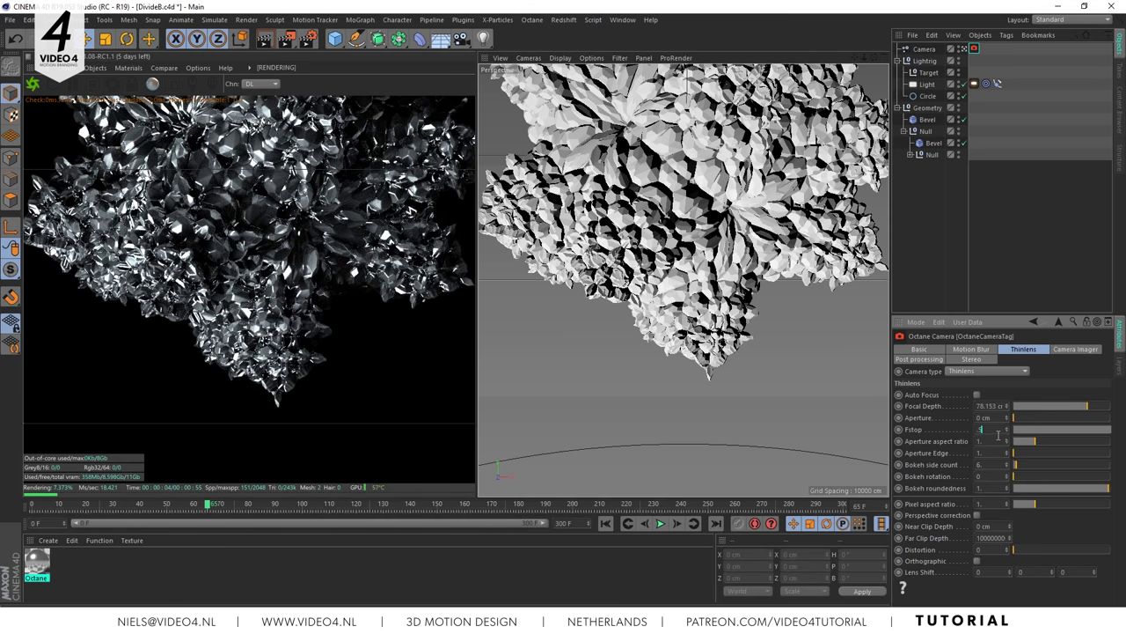
{"action": "type", "text": "0.5"}
{"action": "key", "text": "Return"}
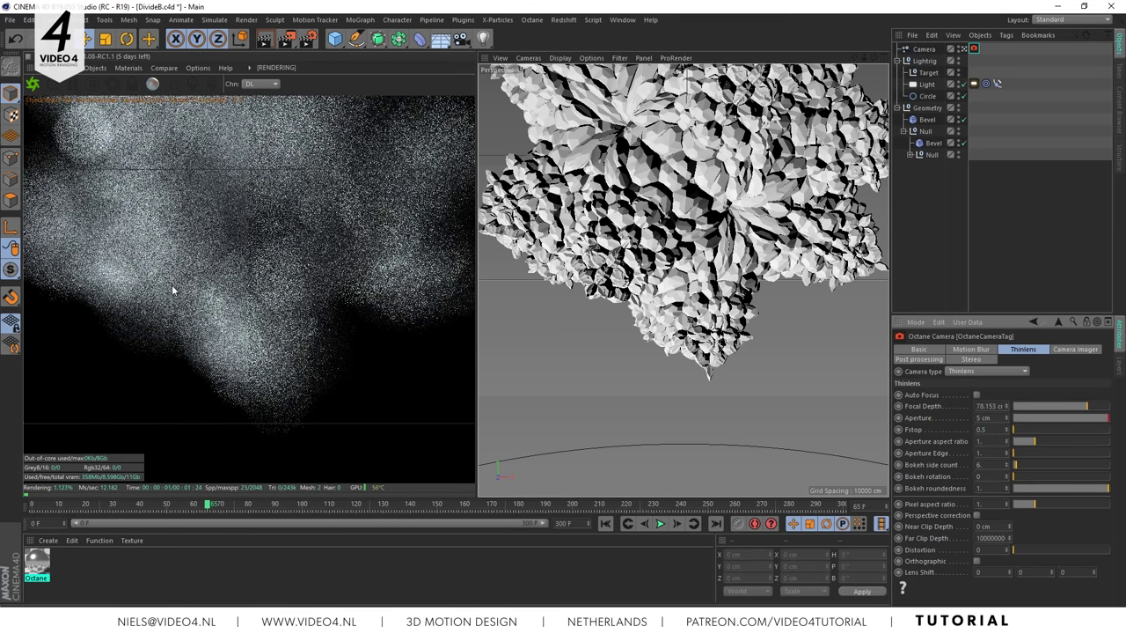
Step: Pick the camera's focus point on the lower middle of the fractal in the live render, for a focal depth of about 40.6 cm
{"action": "left_click", "coordinate": [192, 84]}
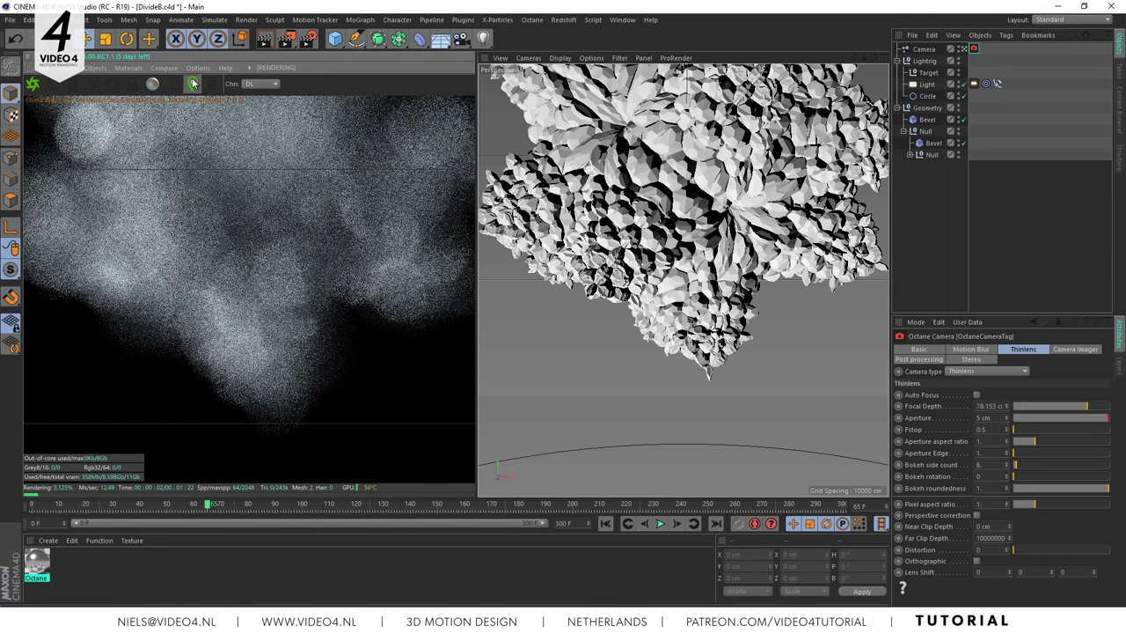
{"action": "left_click", "coordinate": [254, 274]}
{"action": "left_click", "coordinate": [273, 334]}
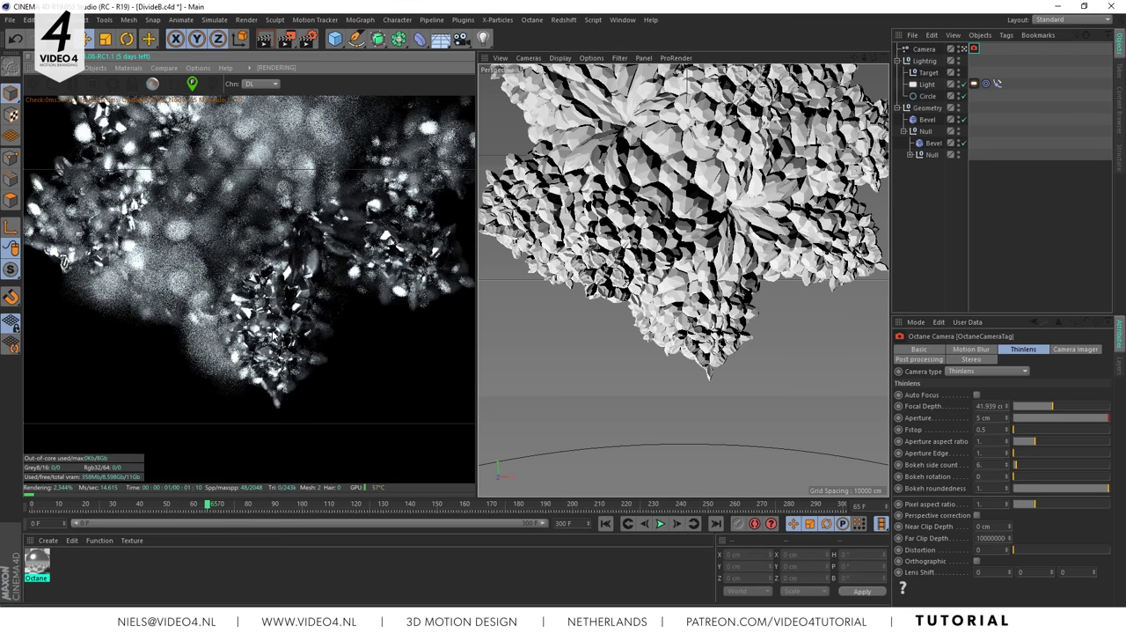
{"action": "left_click", "coordinate": [286, 276]}
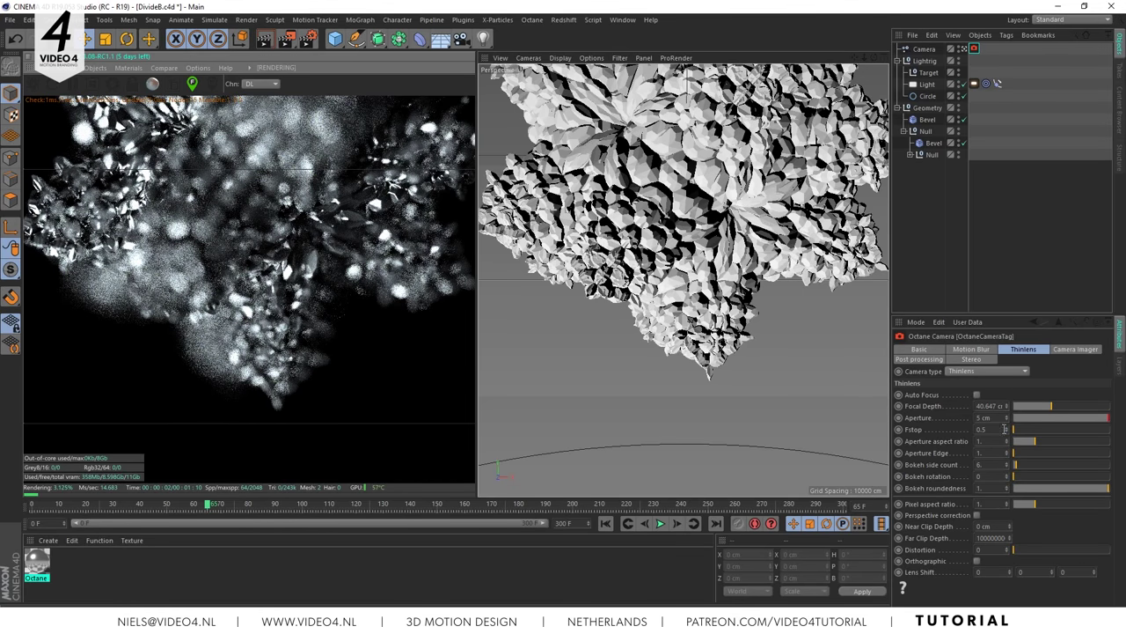
Step: Set the Octane camera's Fstop to 1 and scrub to frame 82 to check the depth of field
{"action": "left_click_drag", "start_coordinate": [998, 429], "coordinate": [955, 431]}
{"action": "key", "text": "Return"}
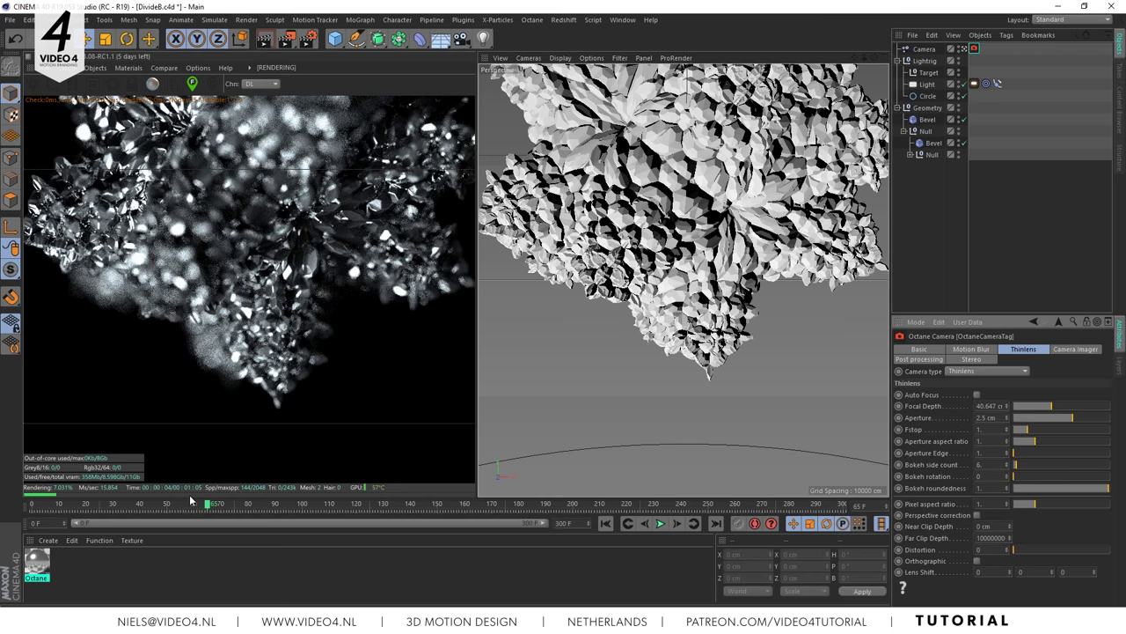
{"action": "left_click_drag", "start_coordinate": [211, 506], "coordinate": [253, 506]}
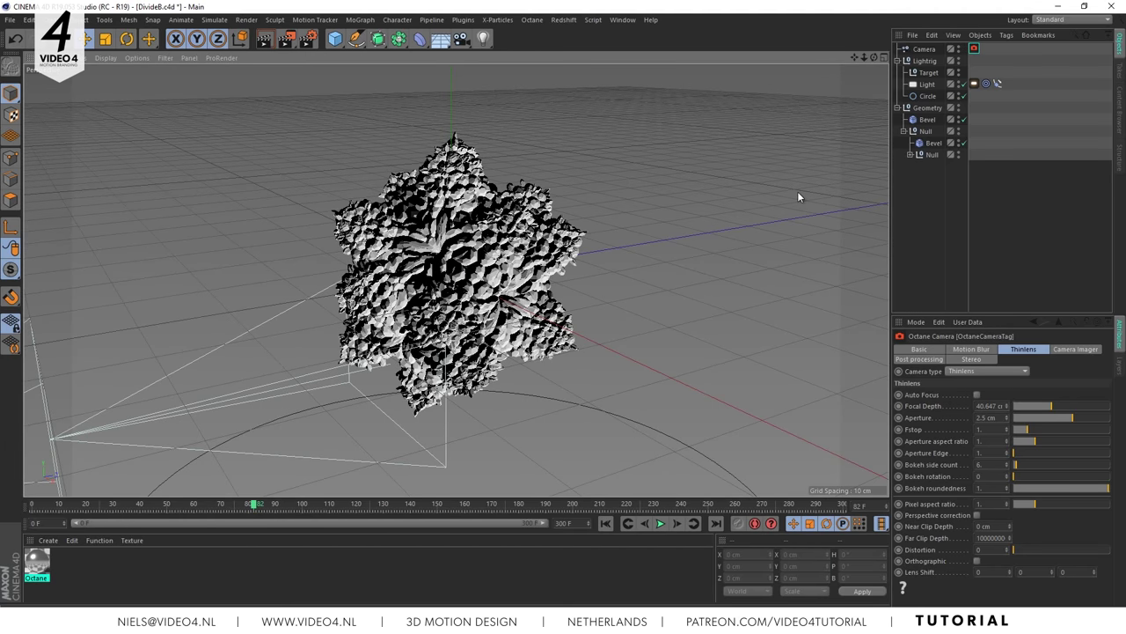
Step: Expand the nested Nulls in the Geometry group and disable the Bevel deformers at every level
{"action": "left_click", "coordinate": [910, 154]}
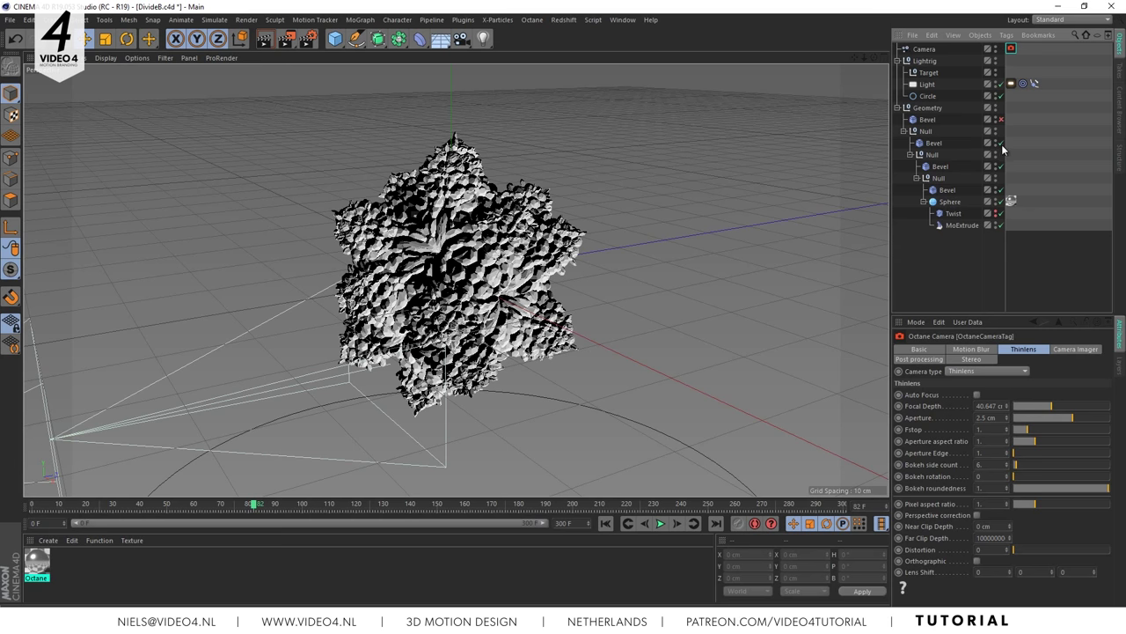
{"action": "left_click", "coordinate": [1001, 143]}
{"action": "left_click", "coordinate": [1000, 167]}
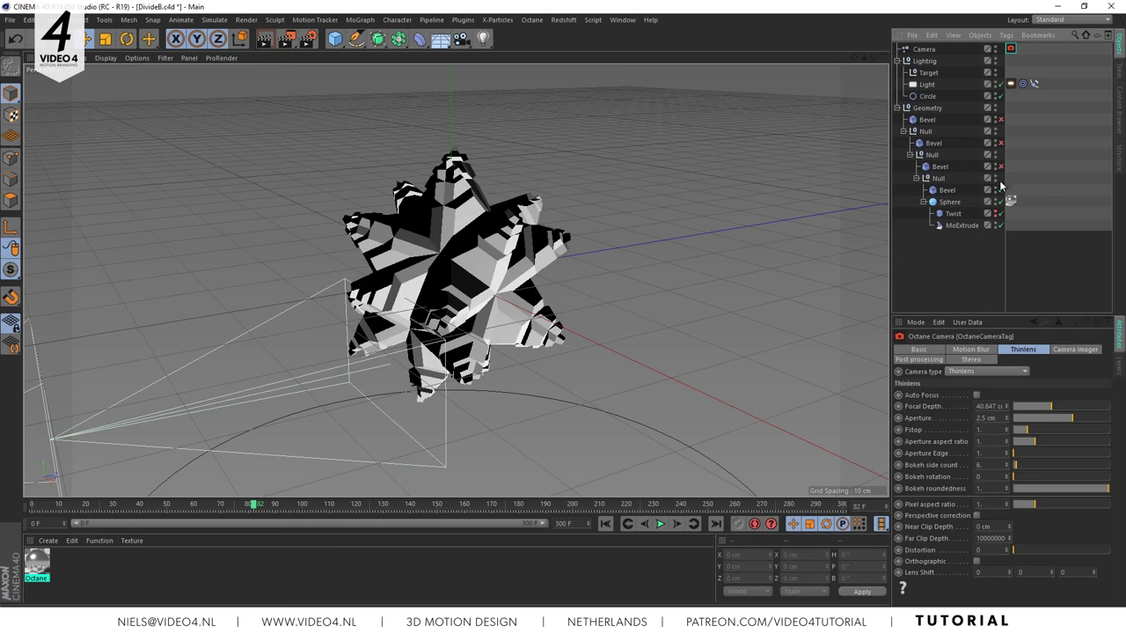
{"action": "left_click", "coordinate": [1000, 190]}
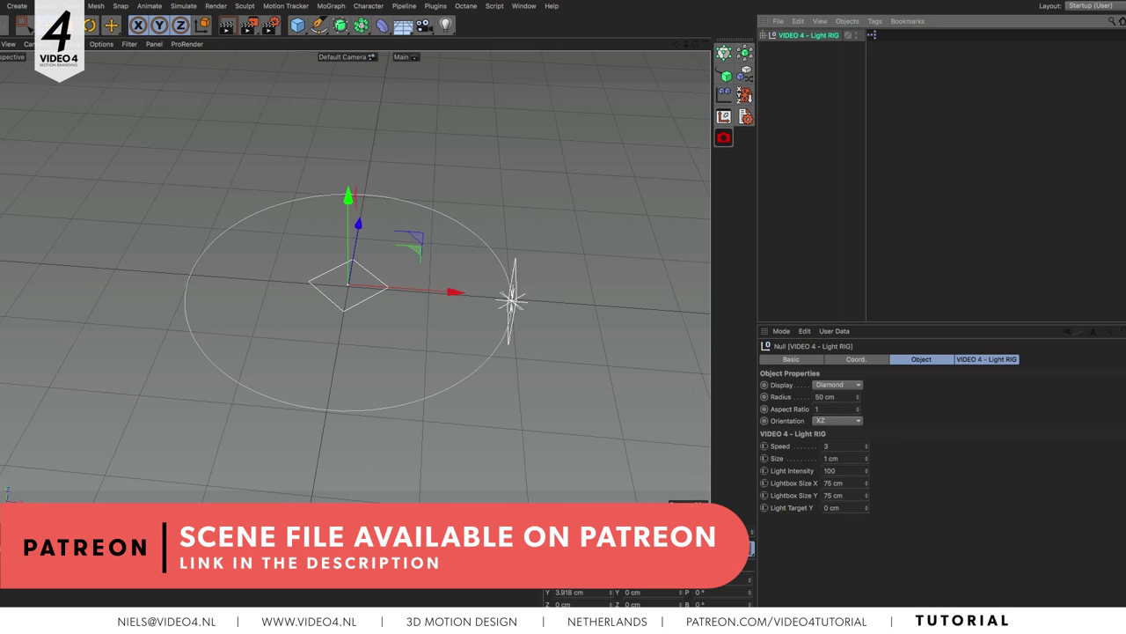
Step: Set the VIDEO 4 - Light RIG's Speed to 1 and its Size to 2 cm
{"action": "left_click_drag", "start_coordinate": [836, 446], "coordinate": [794, 462]}
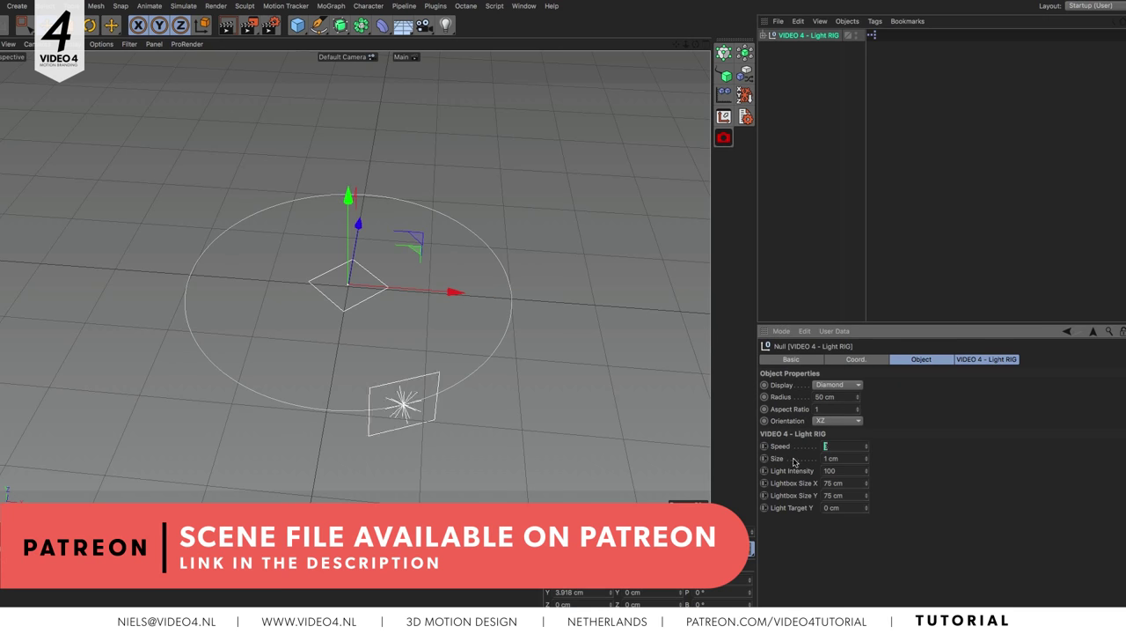
{"action": "type", "text": "1"}
{"action": "key", "text": "Return"}
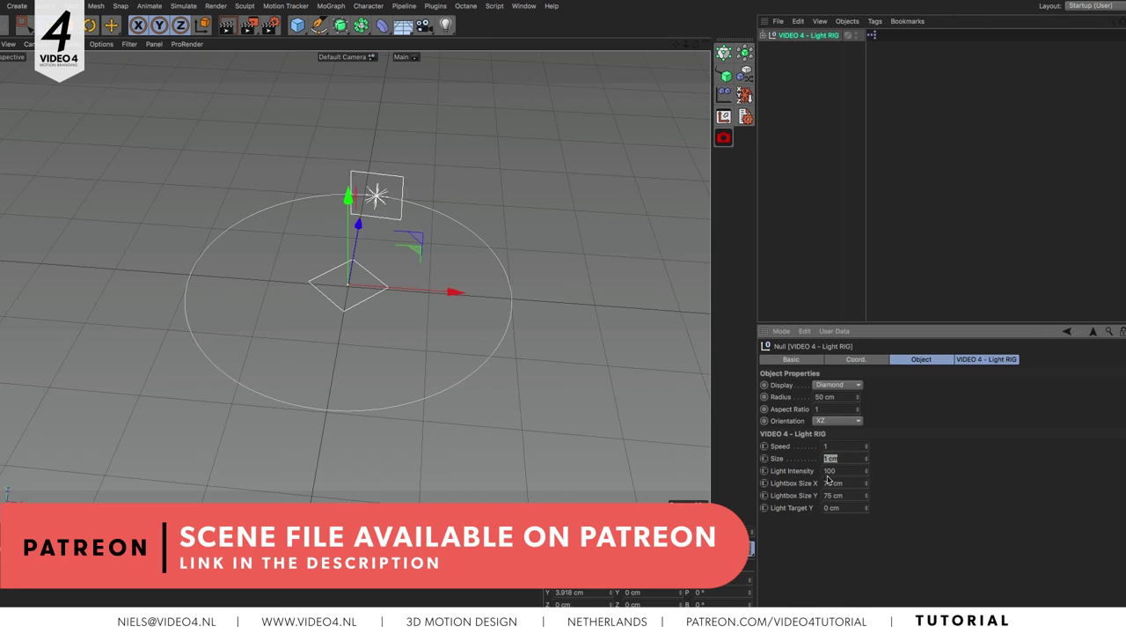
{"action": "type", "text": "2"}
{"action": "key", "text": "Return"}
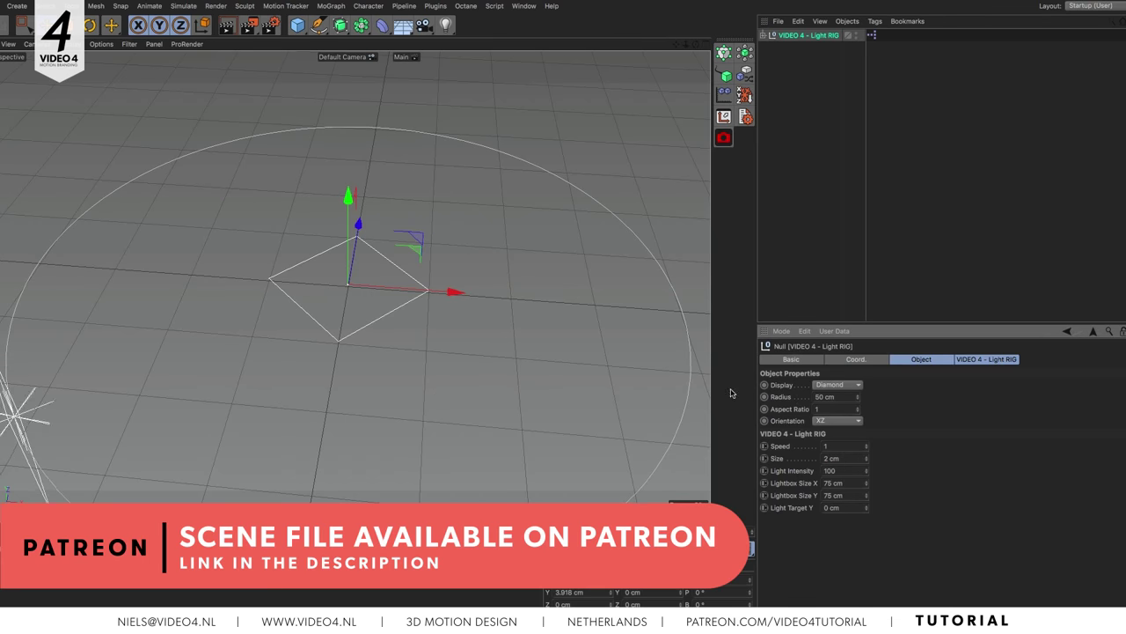
Step: Open the light rig's XPresso setup and examine how its controls are wired to the target, light and circle
{"action": "scroll", "coordinate": [592, 344], "scroll_direction": "down", "scroll_amount": 5}
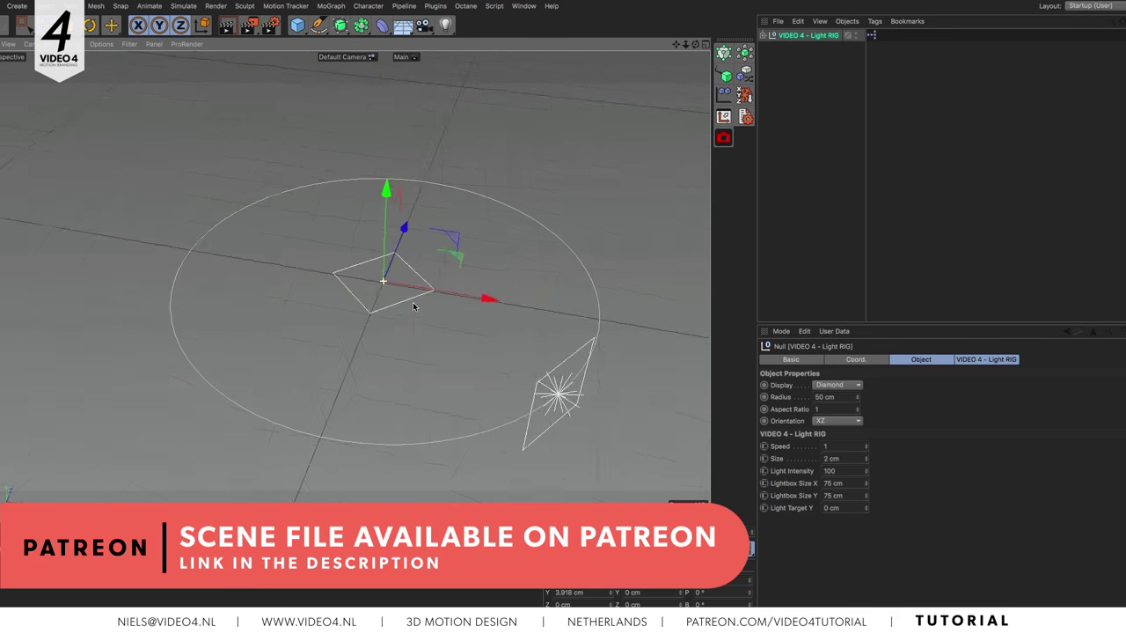
{"action": "double_click", "coordinate": [872, 36]}
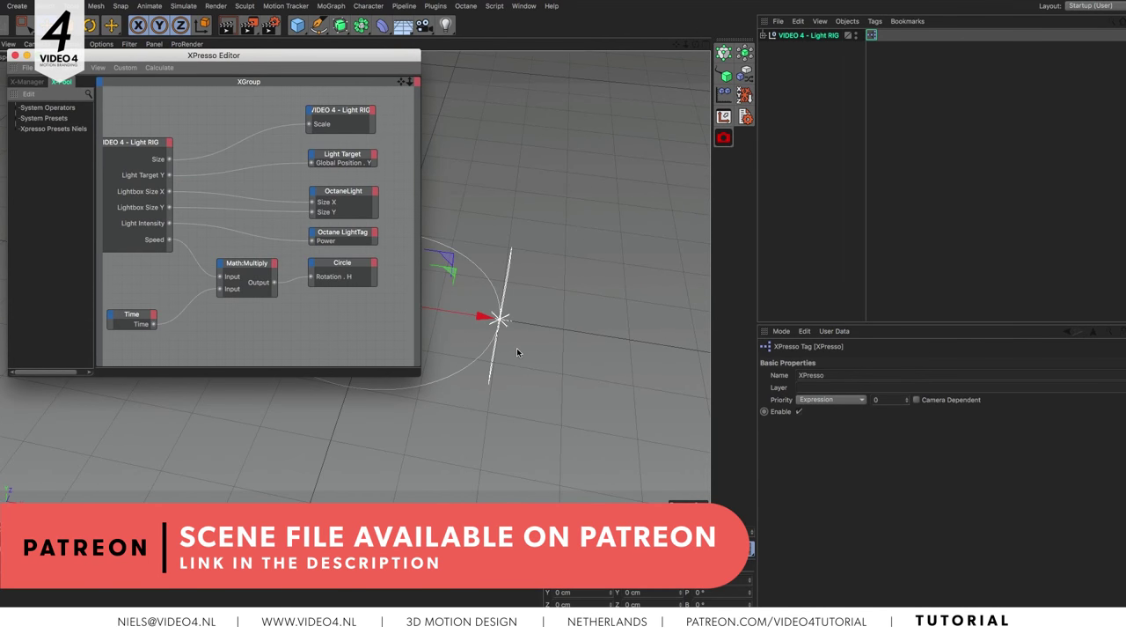
{"action": "middle_click_drag", "start_coordinate": [288, 281], "coordinate": [326, 282], "text": "alt"}
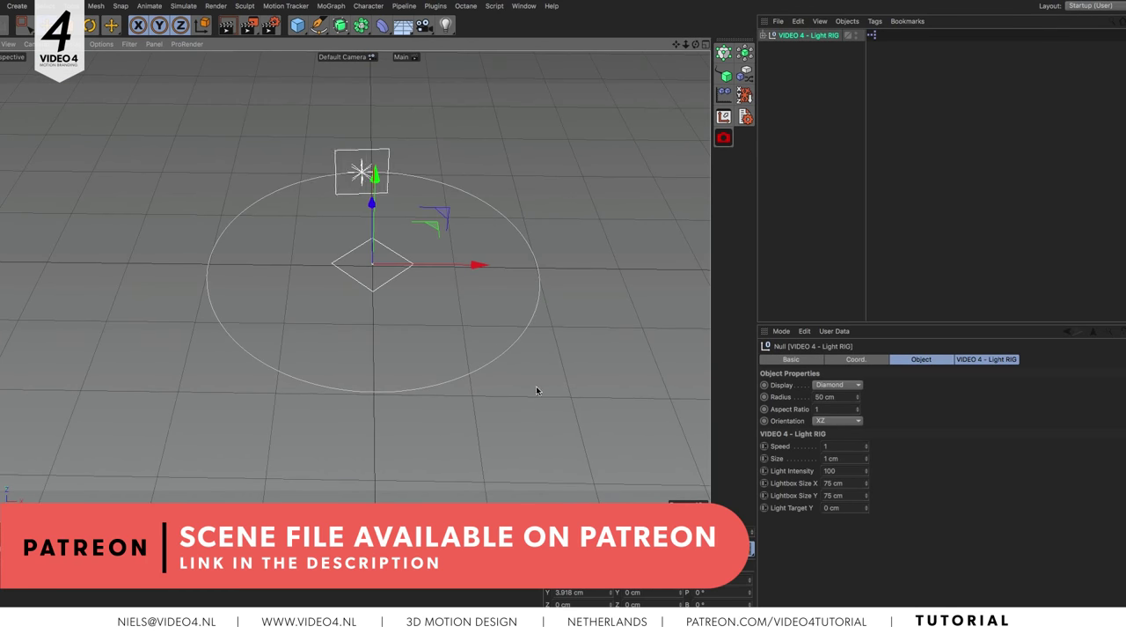
Step: Set the light rig's Lightbox Size X to 50 cm and Lightbox Size Y to 250 cm
{"action": "double_click", "coordinate": [839, 471]}
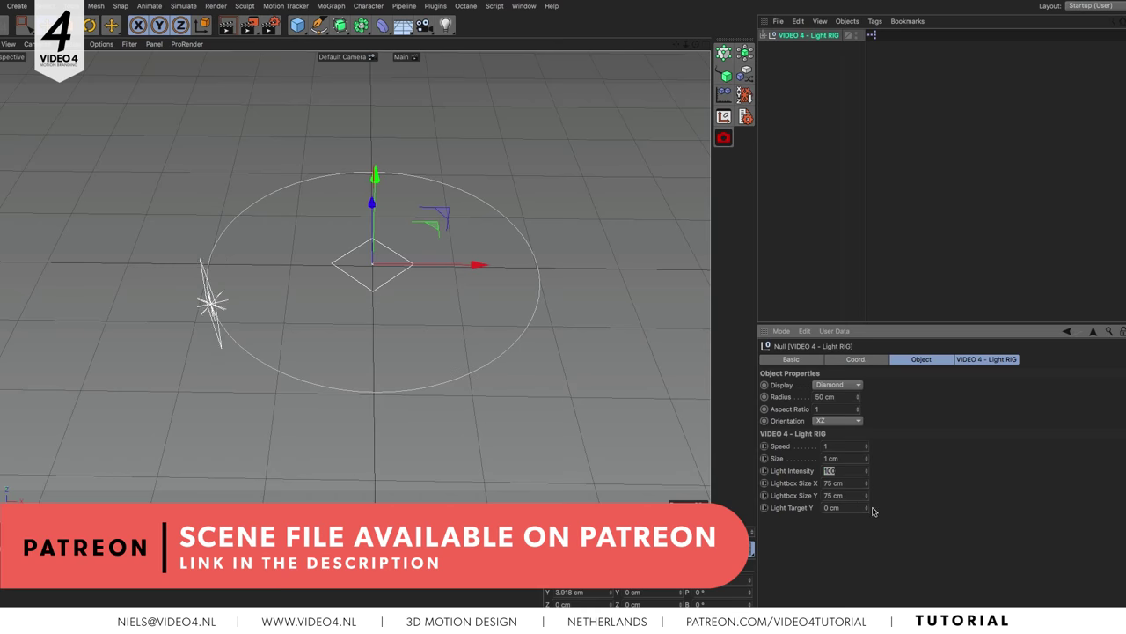
{"action": "key", "text": "Tab"}
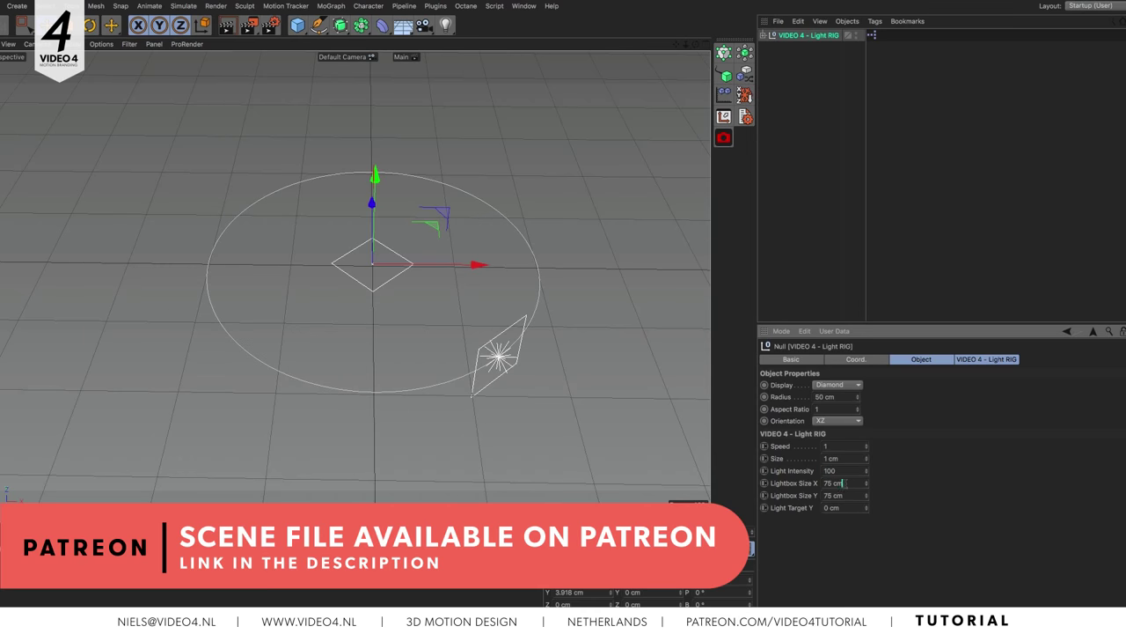
{"action": "type", "text": "50"}
{"action": "key", "text": "Tab"}
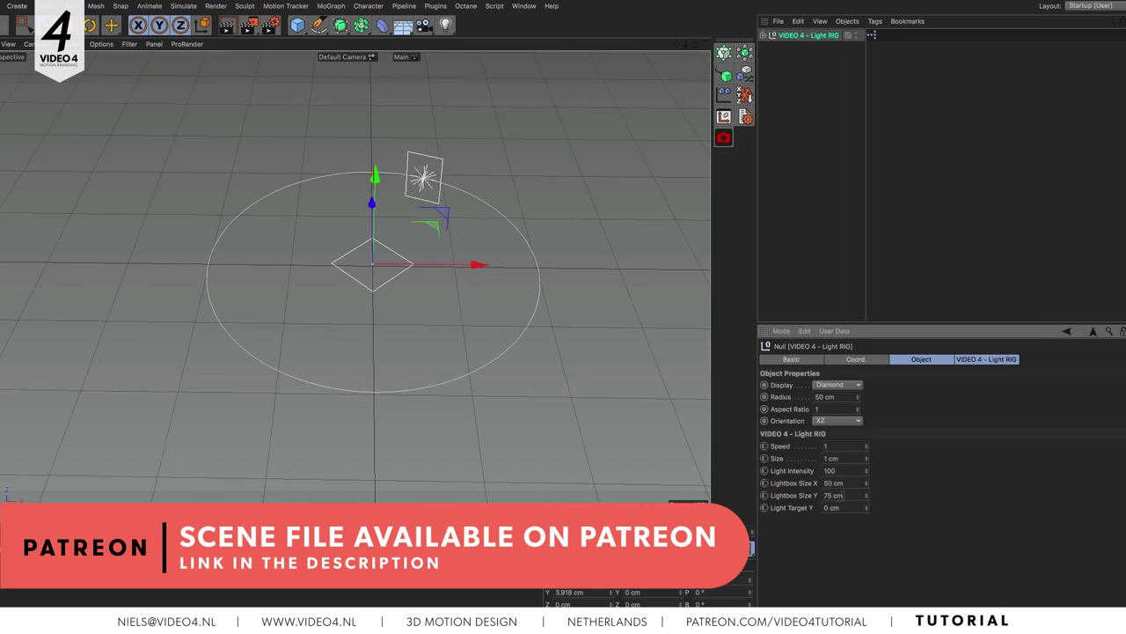
{"action": "type", "text": "250"}
{"action": "key", "text": "Return"}
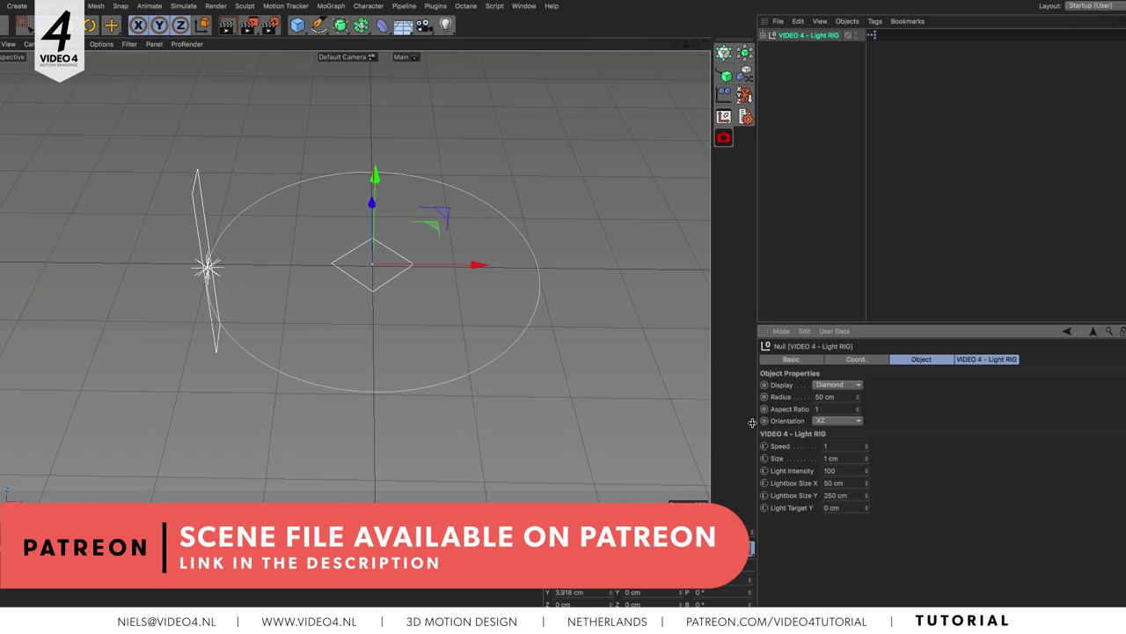
{"action": "left_click_drag", "start_coordinate": [511, 389], "coordinate": [585, 366], "text": "alt"}
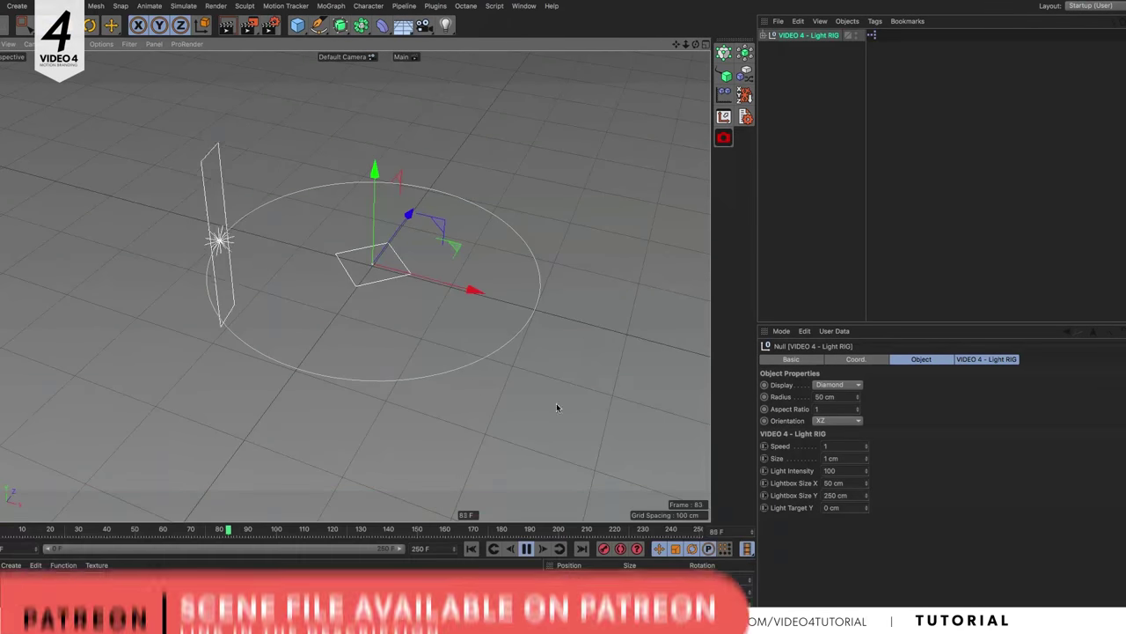